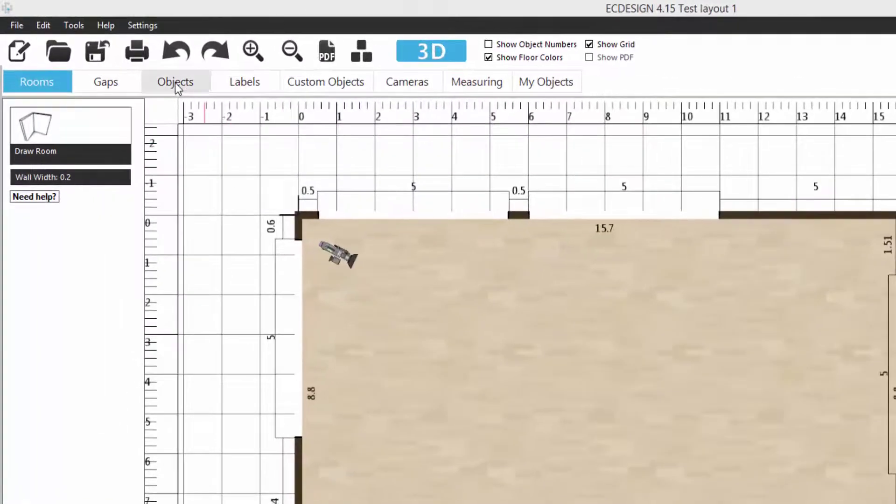
Step: Browse the object assortments and look through the Standard Indoor libraries categories
{"action": "left_click", "coordinate": [176, 83]}
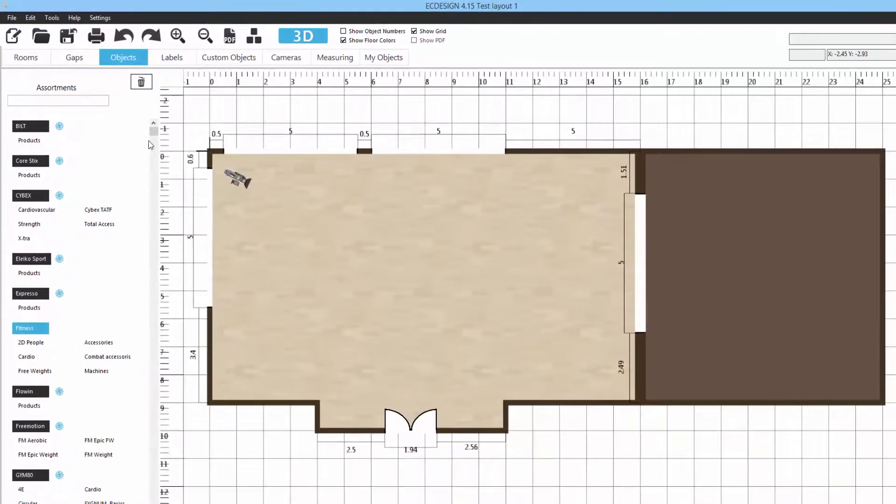
{"action": "left_click_drag", "start_coordinate": [154, 136], "coordinate": [154, 411]}
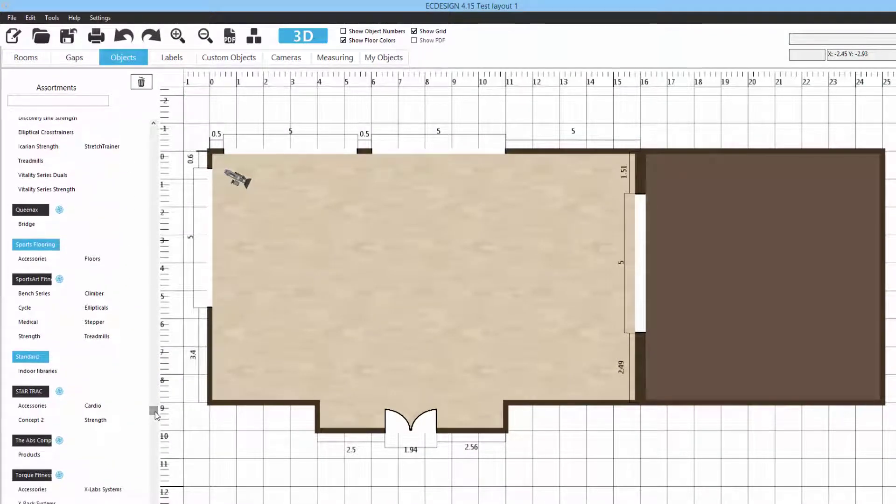
{"action": "left_click", "coordinate": [41, 372]}
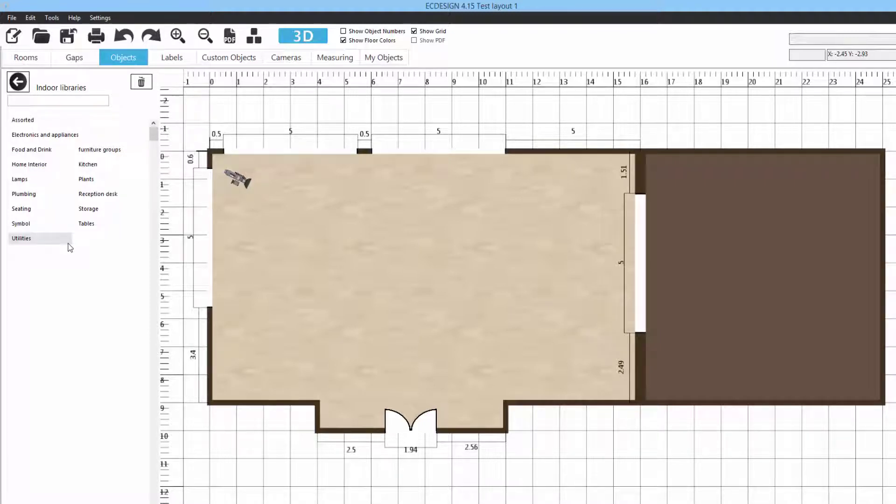
{"action": "left_click", "coordinate": [19, 84]}
Step: Place an E-TRxe treadmill from the STAR TRAC E Series Cardio treadmills near the room's upper wall
{"action": "left_click_drag", "start_coordinate": [154, 410], "coordinate": [150, 432]}
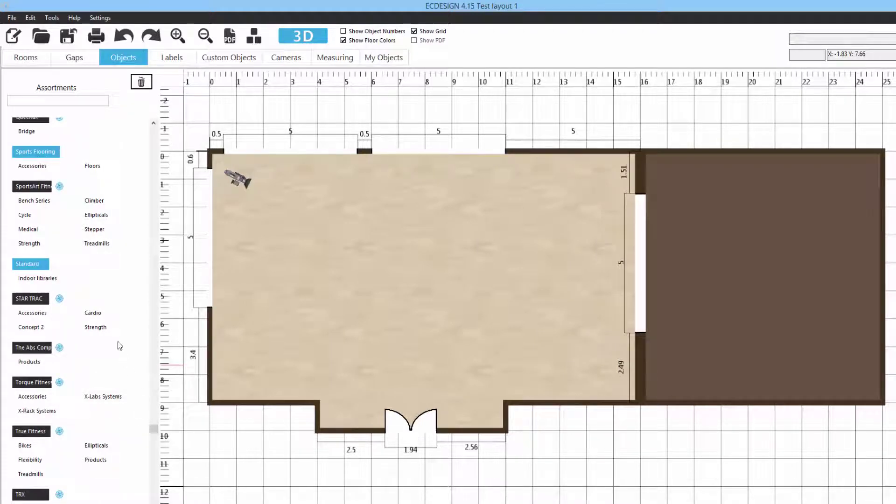
{"action": "left_click", "coordinate": [92, 314]}
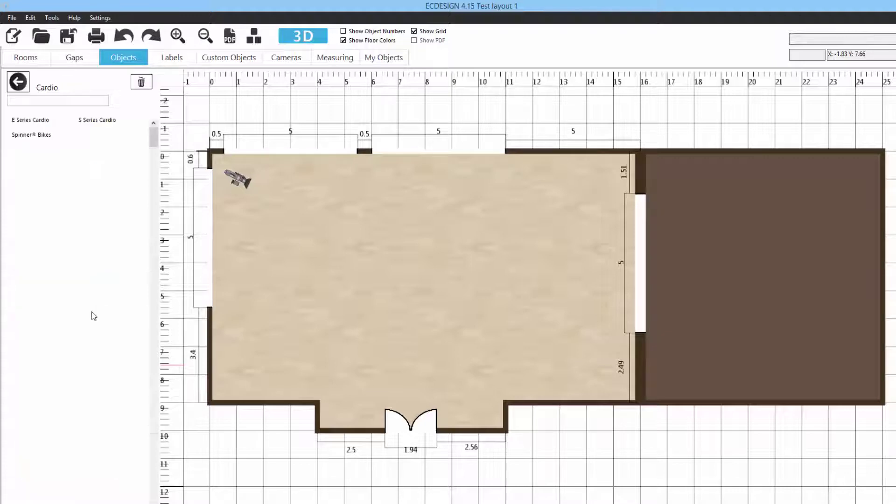
{"action": "left_click", "coordinate": [34, 122]}
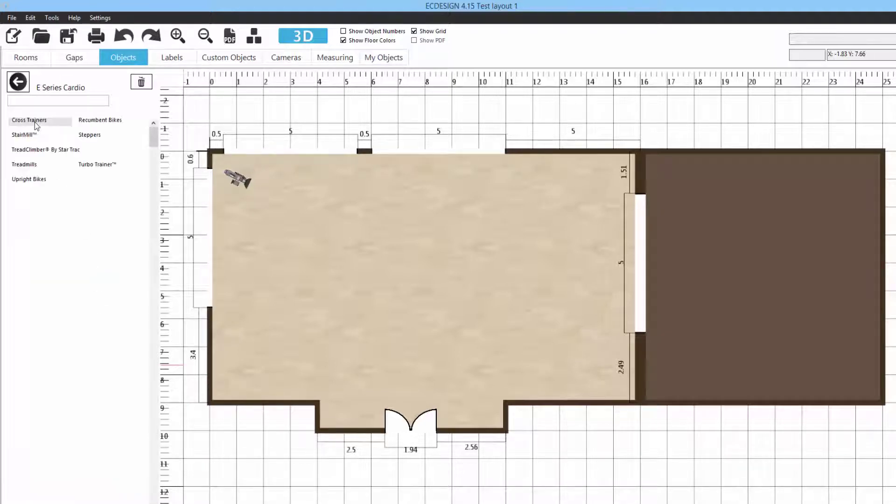
{"action": "left_click", "coordinate": [34, 164]}
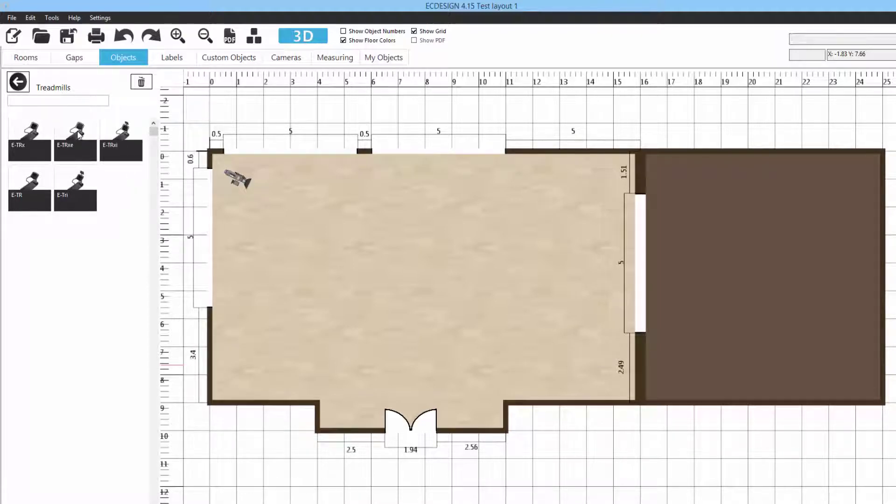
{"action": "left_click_drag", "start_coordinate": [79, 134], "coordinate": [342, 186]}
Step: Move the camera to about X 10, Y 5 in the room and rotate it to face the upper-left corner
{"action": "scroll", "coordinate": [342, 189], "scroll_direction": "up", "scroll_amount": 1}
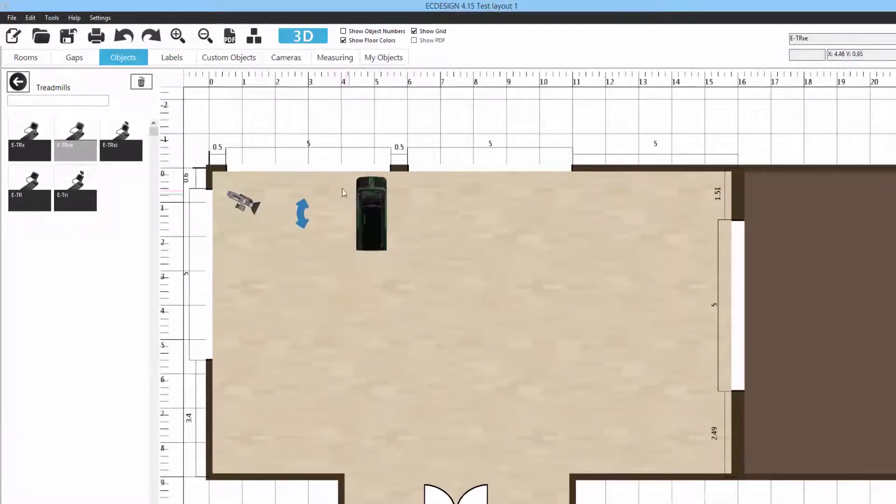
{"action": "scroll", "coordinate": [343, 188], "scroll_direction": "up", "scroll_amount": 2}
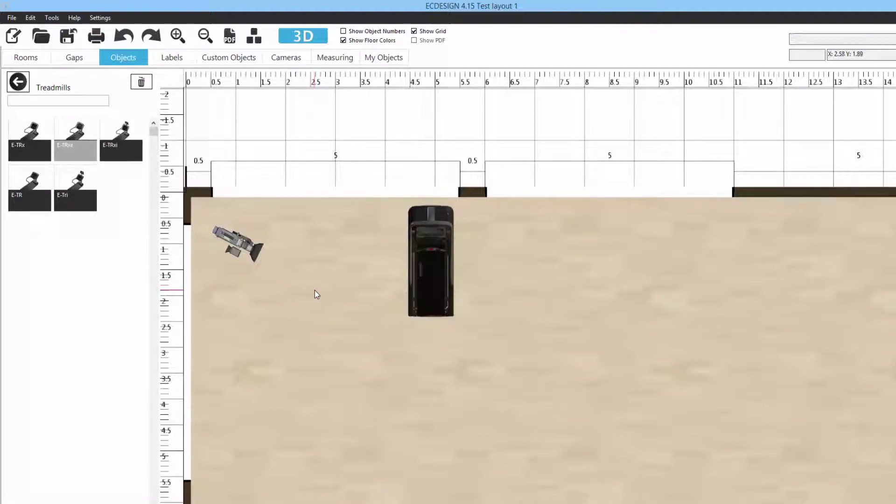
{"action": "left_click_drag", "start_coordinate": [314, 290], "coordinate": [319, 283]}
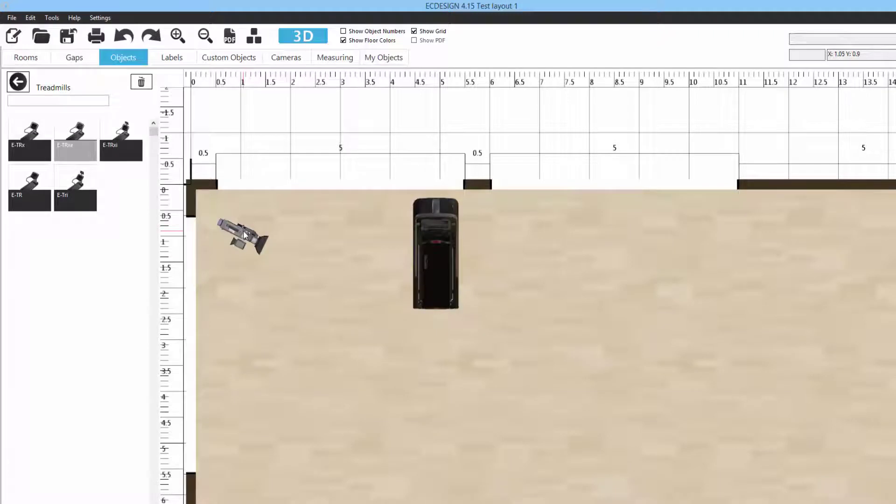
{"action": "mouse_move", "coordinate": [244, 234]}
{"action": "left_mouse_down"}
{"action": "mouse_move", "coordinate": [427, 356]}
{"action": "mouse_move", "coordinate": [717, 463]}
{"action": "left_mouse_up"}
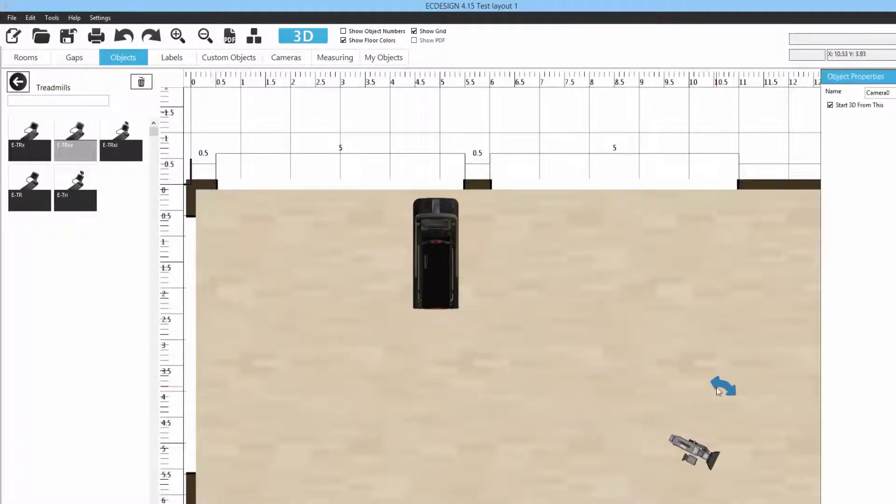
{"action": "left_click_drag", "start_coordinate": [717, 388], "coordinate": [649, 503]}
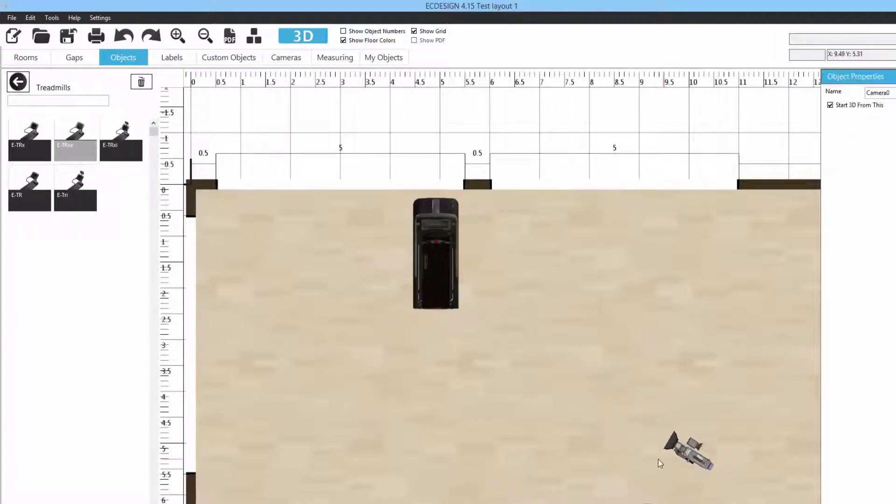
Step: Move the E-TRxe treadmill into the room's upper-left corner, keeping it upright against the upper wall
{"action": "left_click", "coordinate": [430, 244]}
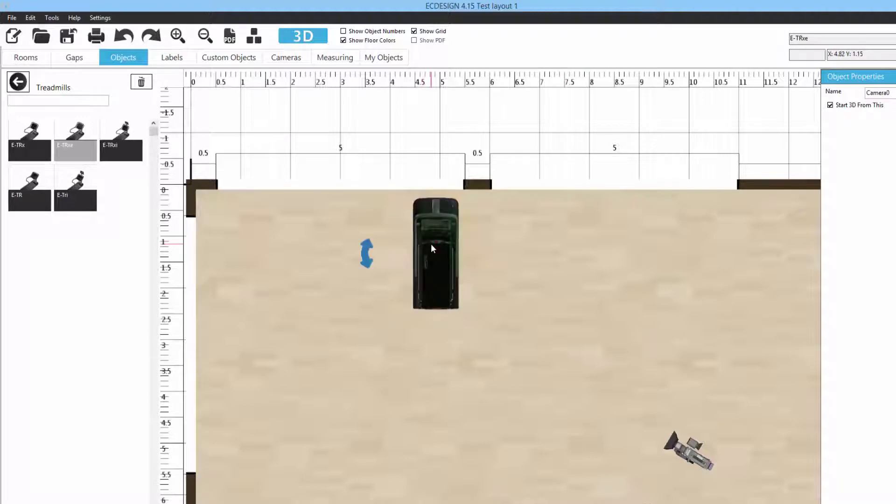
{"action": "left_click_drag", "start_coordinate": [430, 244], "coordinate": [234, 242]}
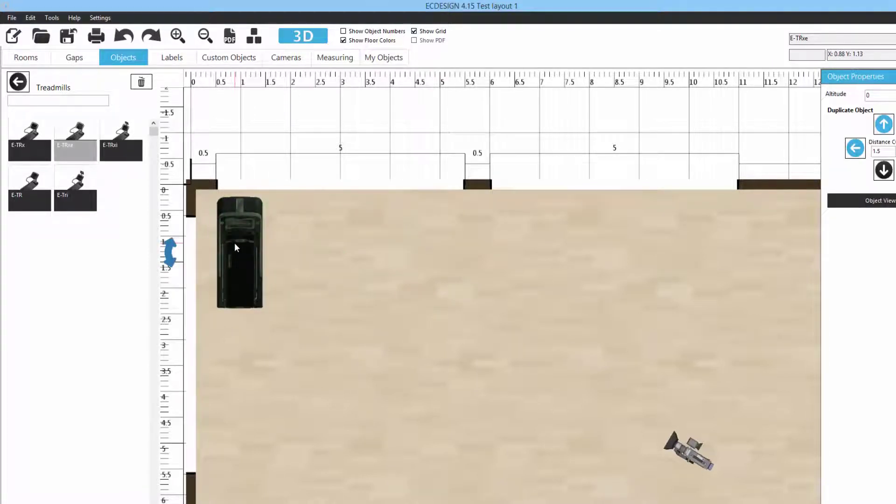
{"action": "left_click_drag", "start_coordinate": [168, 258], "coordinate": [204, 255]}
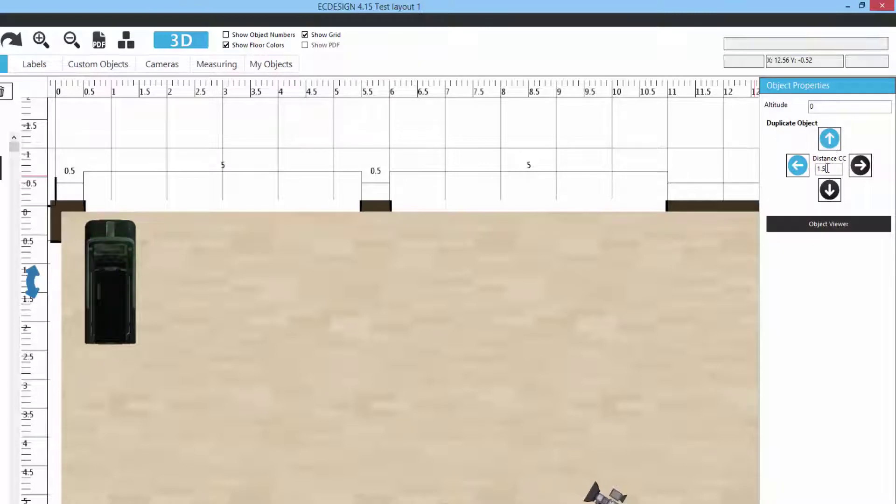
Step: Duplicate the treadmill four times to the right with a centre-to-centre distance of 1
{"action": "left_click_drag", "start_coordinate": [828, 168], "coordinate": [817, 169]}
{"action": "type", "text": "1"}
{"action": "left_click", "coordinate": [860, 166]}
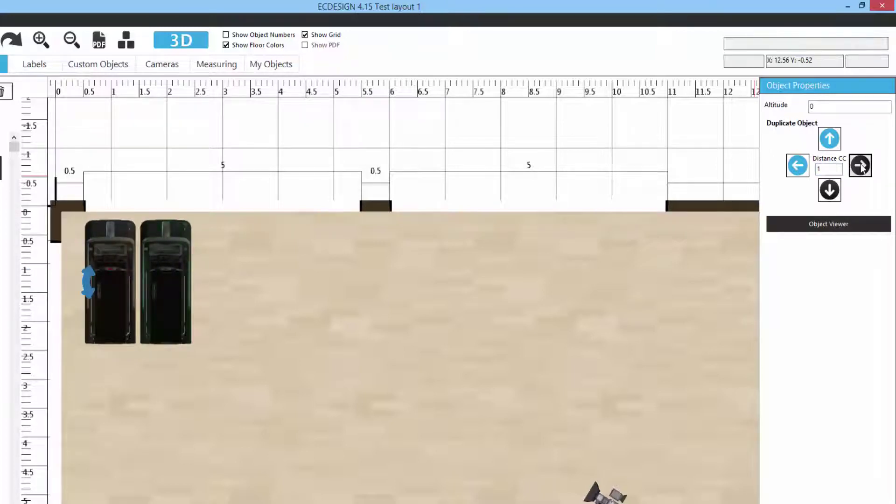
{"action": "left_click", "coordinate": [860, 164]}
{"action": "left_click", "coordinate": [860, 164]}
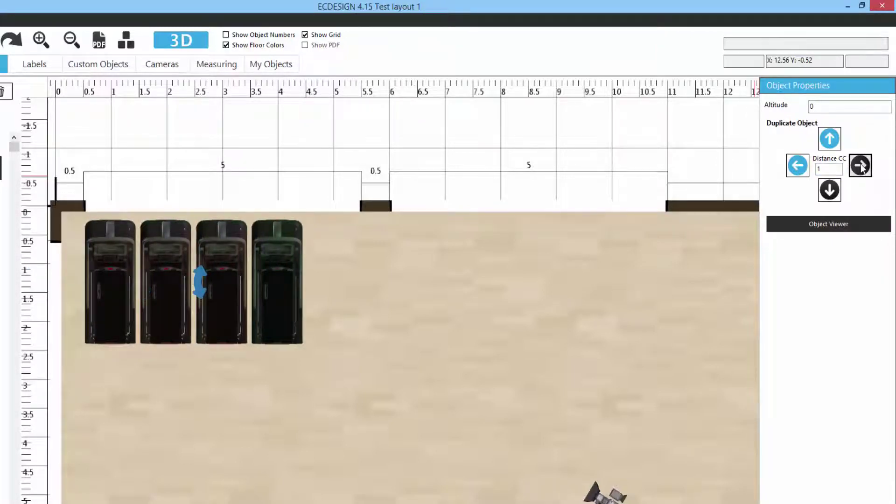
{"action": "left_click", "coordinate": [860, 164]}
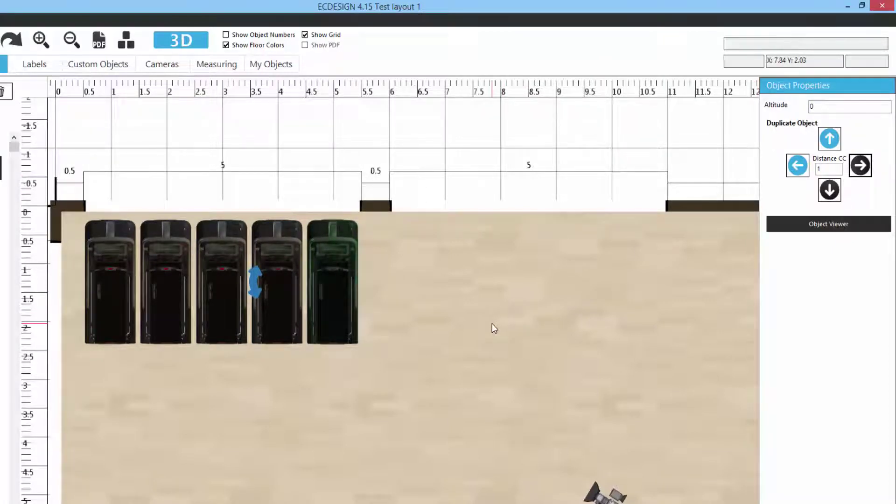
Step: Select all five treadmills together and reposition them as a row slightly farther from the upper wall
{"action": "middle_click_drag", "start_coordinate": [492, 323], "coordinate": [513, 318]}
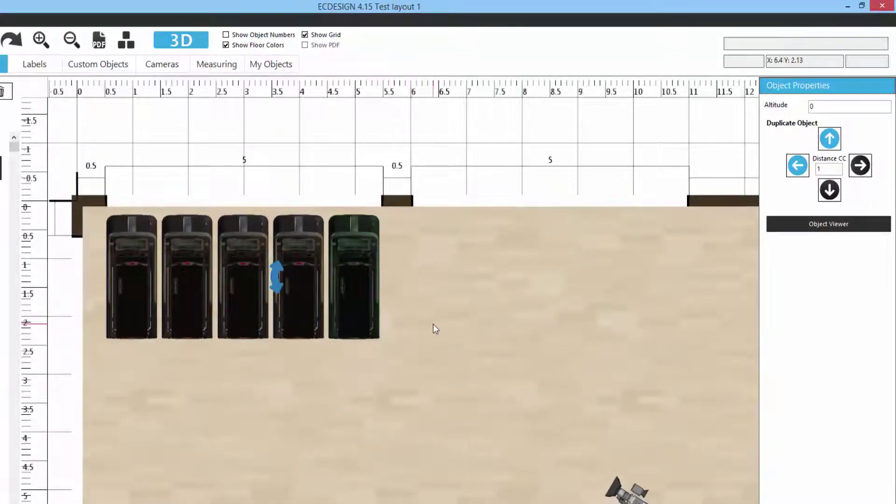
{"action": "left_click", "coordinate": [86, 181]}
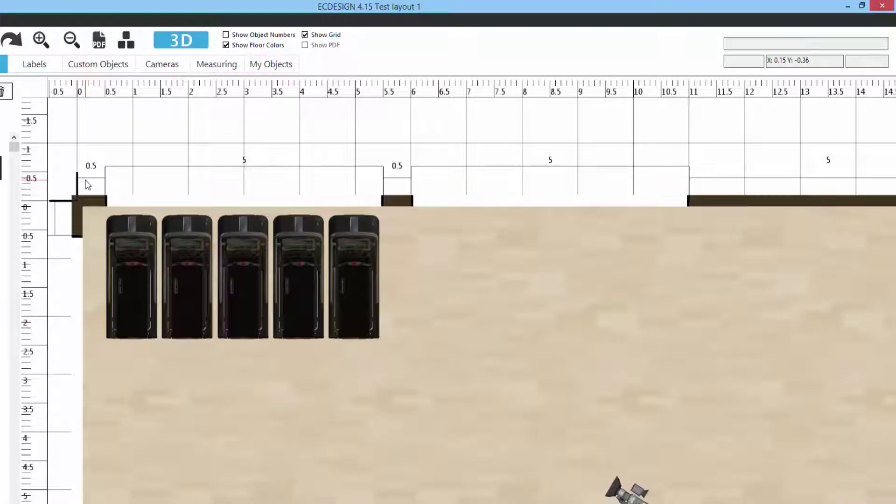
{"action": "left_click_drag", "start_coordinate": [85, 181], "coordinate": [405, 380]}
{"action": "left_click_drag", "start_coordinate": [248, 288], "coordinate": [452, 368]}
{"action": "left_click_drag", "start_coordinate": [413, 386], "coordinate": [248, 308]}
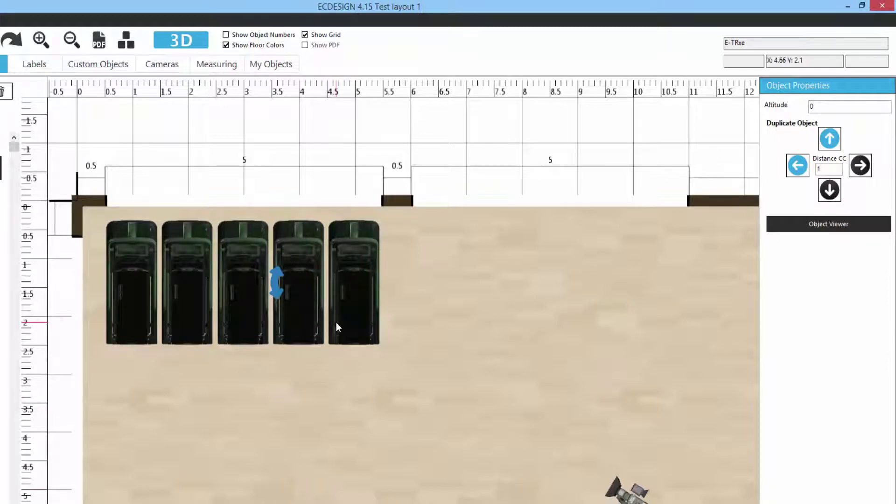
Step: Group the five selected treadmills and shift the group slightly toward the upper wall
{"action": "left_click", "coordinate": [125, 43]}
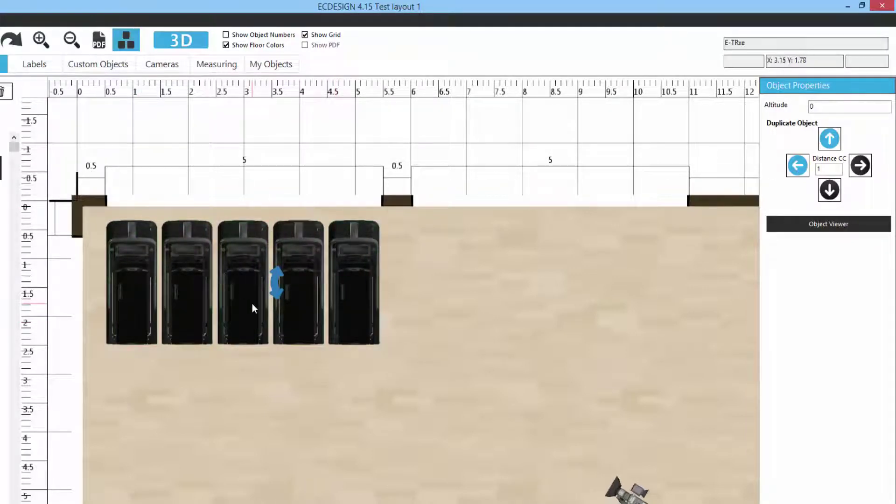
{"action": "mouse_move", "coordinate": [252, 305]}
{"action": "left_mouse_down"}
{"action": "mouse_move", "coordinate": [306, 346]}
{"action": "mouse_move", "coordinate": [269, 357]}
{"action": "mouse_move", "coordinate": [318, 357]}
{"action": "mouse_move", "coordinate": [252, 305]}
{"action": "left_mouse_up"}
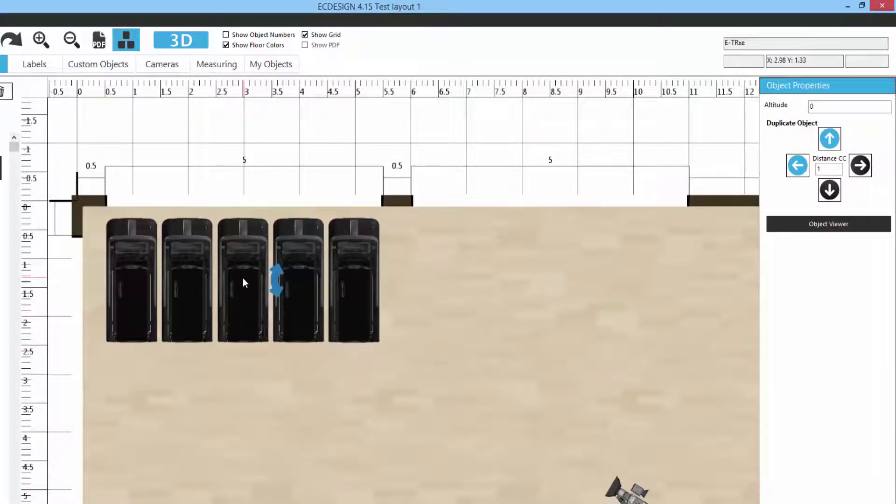
Step: Ungroup the treadmills and move the rightmost one out of the row toward the middle of the room
{"action": "left_click", "coordinate": [181, 149]}
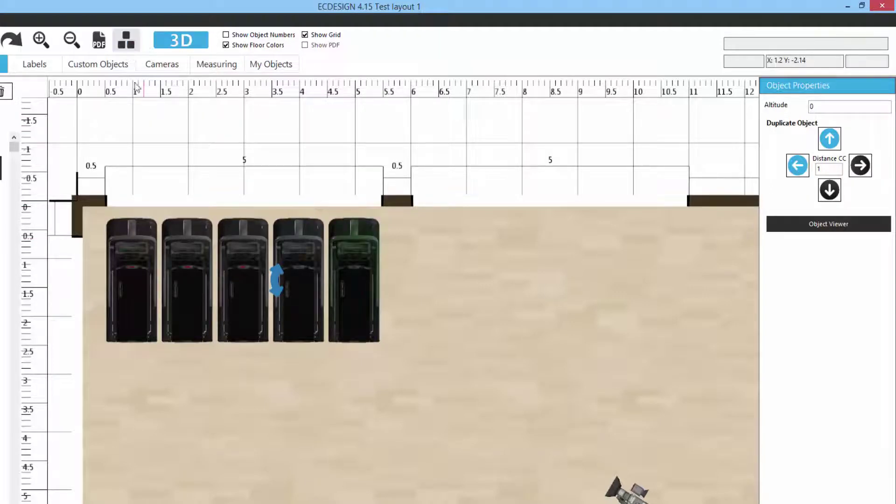
{"action": "left_click", "coordinate": [364, 311]}
{"action": "left_click_drag", "start_coordinate": [362, 306], "coordinate": [476, 359]}
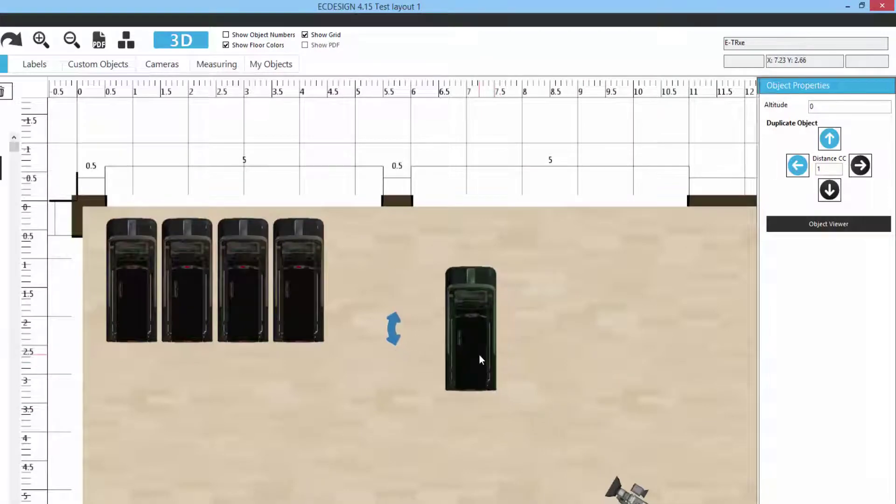
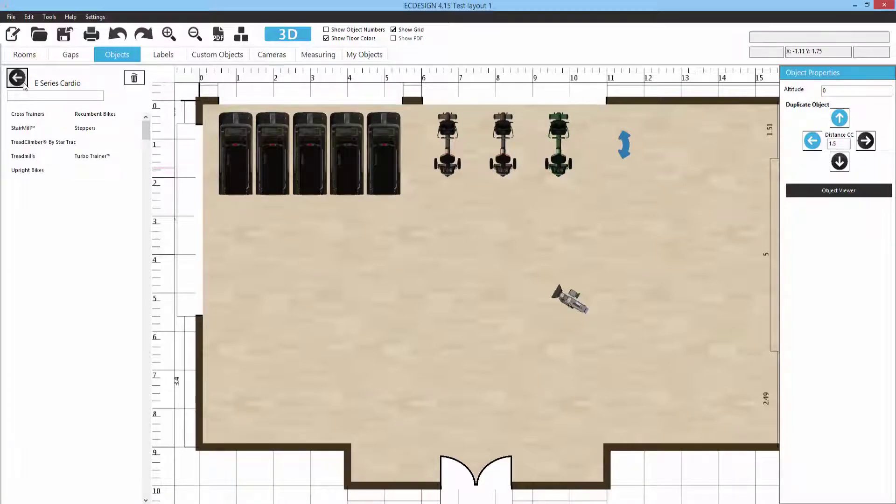
Step: Place STAR TRAC Inspiration Strength machines along the lower wall: Bilateral Arm Curl and Triceps Extension left of the doors, Deltoid Raise and Biceps Curl right
{"action": "left_click", "coordinate": [23, 84]}
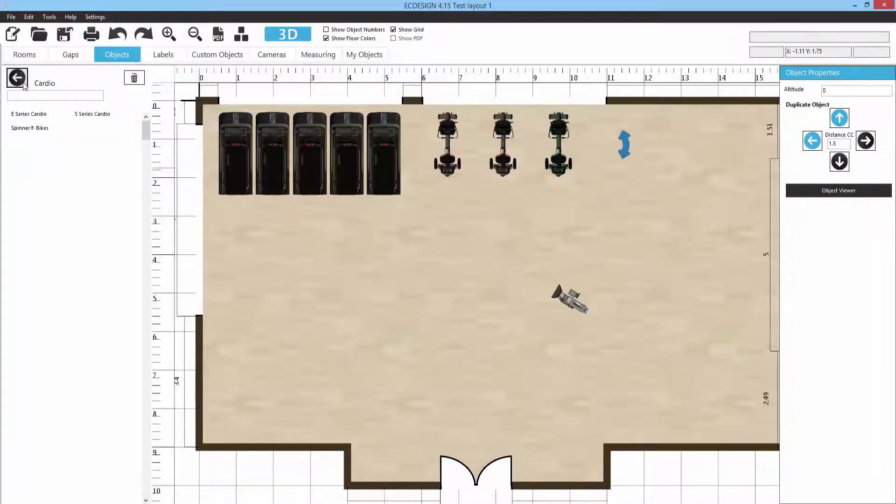
{"action": "left_click", "coordinate": [24, 83]}
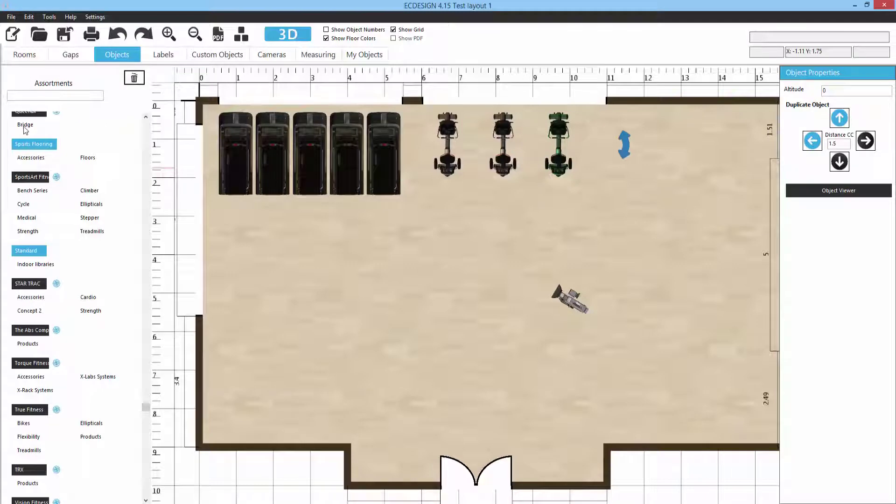
{"action": "left_click", "coordinate": [89, 314]}
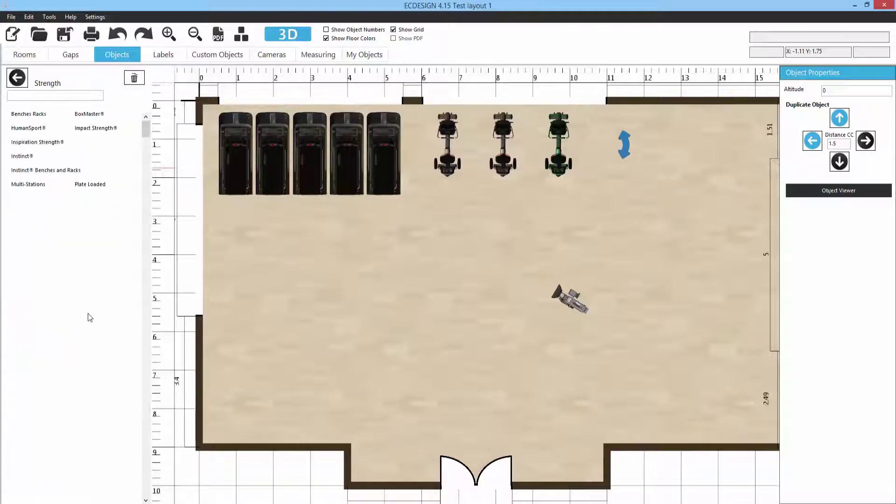
{"action": "left_click", "coordinate": [37, 143]}
{"action": "left_click", "coordinate": [33, 129]}
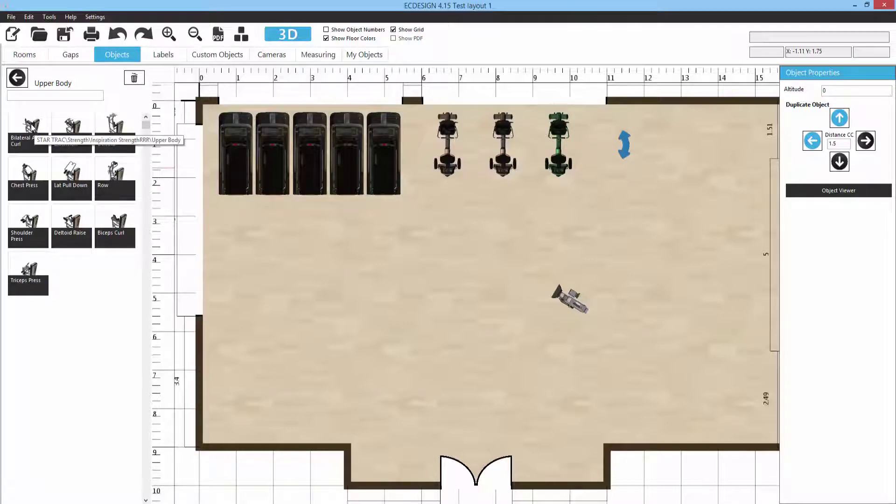
{"action": "left_click_drag", "start_coordinate": [31, 128], "coordinate": [247, 417]}
{"action": "left_click_drag", "start_coordinate": [73, 127], "coordinate": [315, 404]}
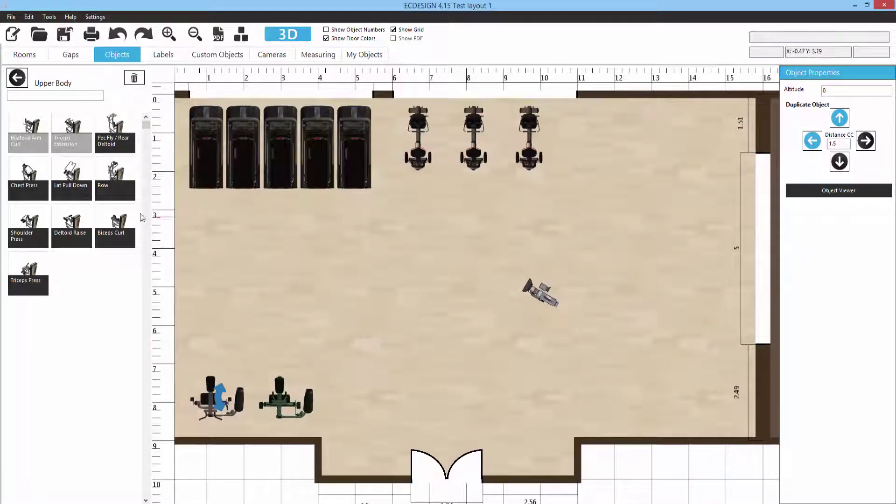
{"action": "left_click_drag", "start_coordinate": [76, 228], "coordinate": [608, 405]}
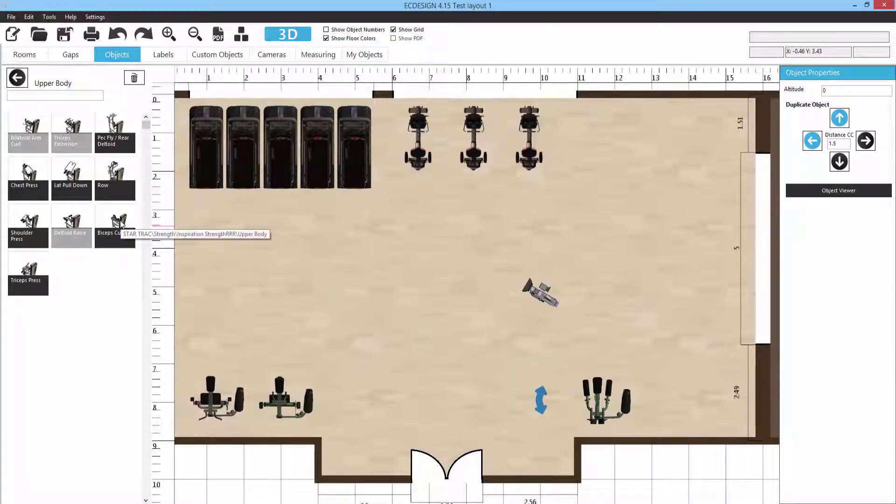
{"action": "left_click_drag", "start_coordinate": [121, 225], "coordinate": [691, 414]}
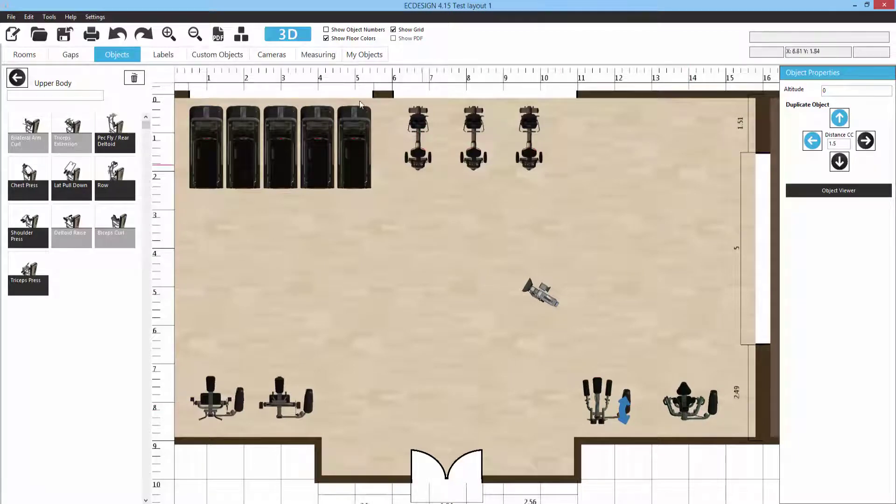
Step: Preview the furnished gym layout in 3D and return to the floor plan
{"action": "left_click", "coordinate": [301, 41]}
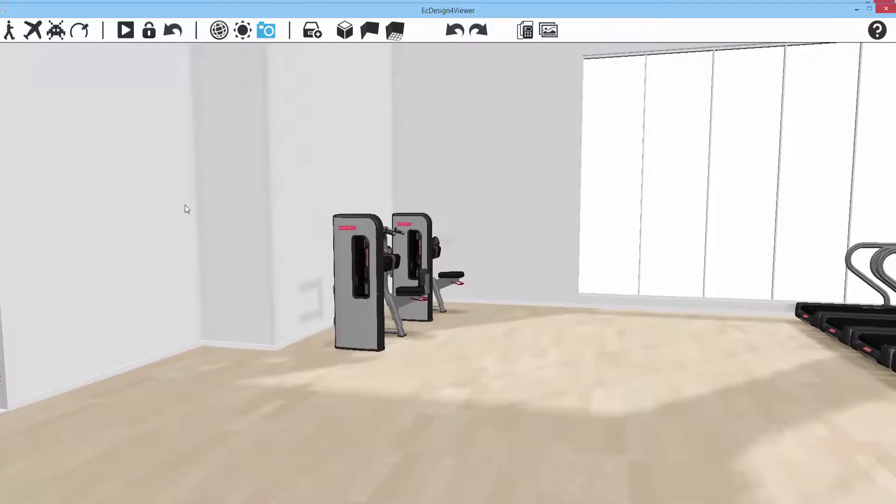
{"action": "left_click", "coordinate": [885, 10]}
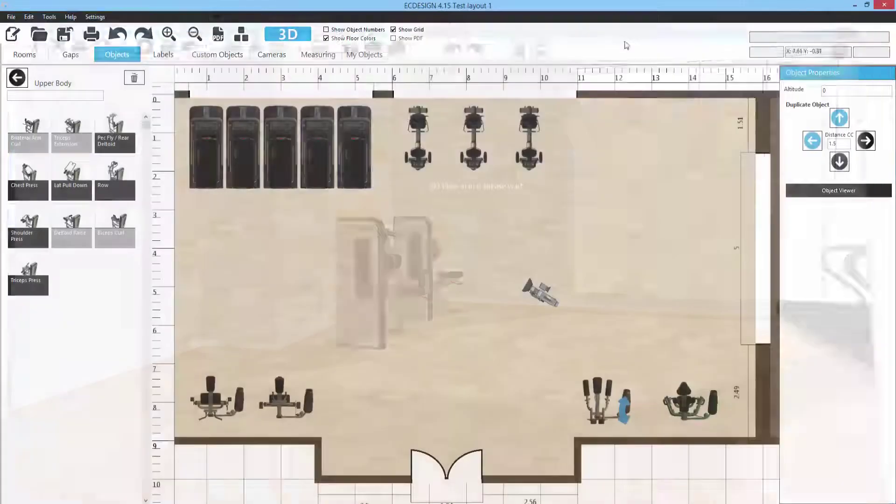
Step: Place two A Plant 3 plants from the Standard indoor library along the upper wall, one on each side of the three bikes
{"action": "left_click", "coordinate": [17, 78]}
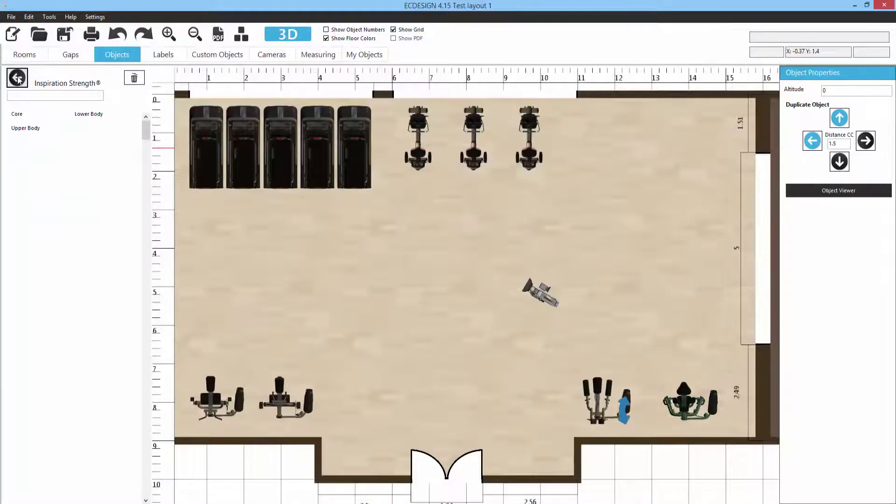
{"action": "left_click", "coordinate": [17, 78]}
{"action": "left_click", "coordinate": [18, 78]}
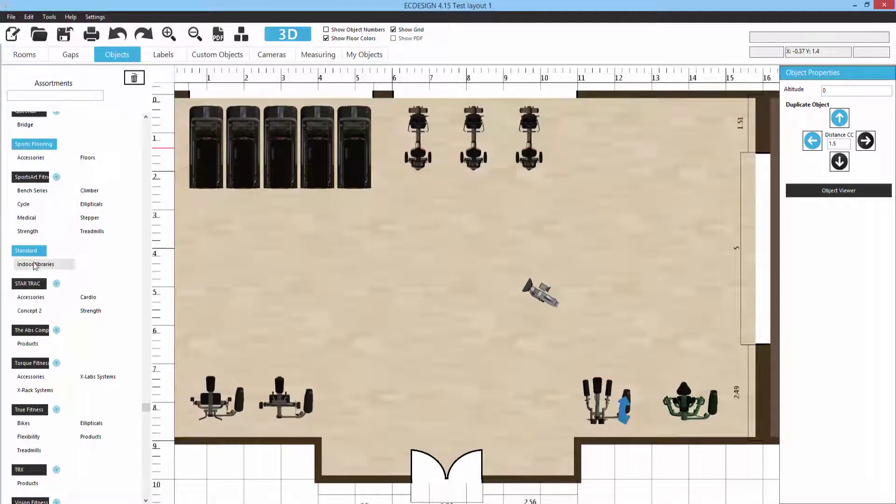
{"action": "left_click", "coordinate": [36, 264]}
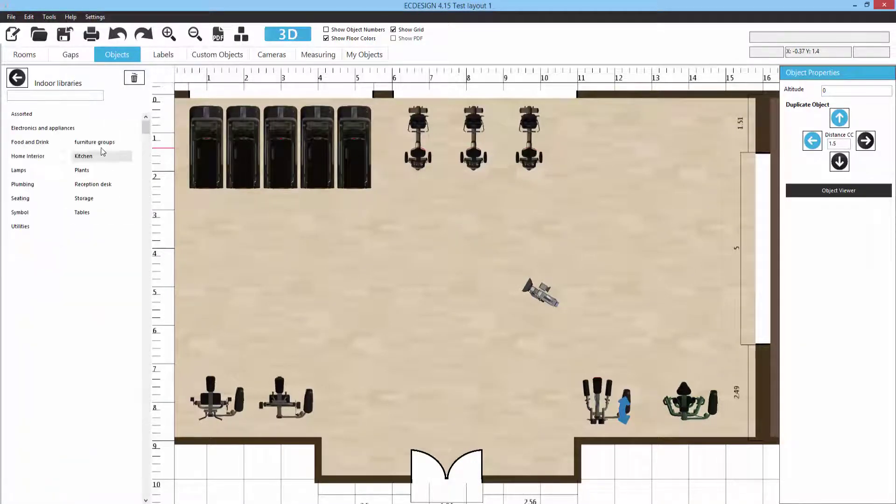
{"action": "left_click", "coordinate": [88, 170]}
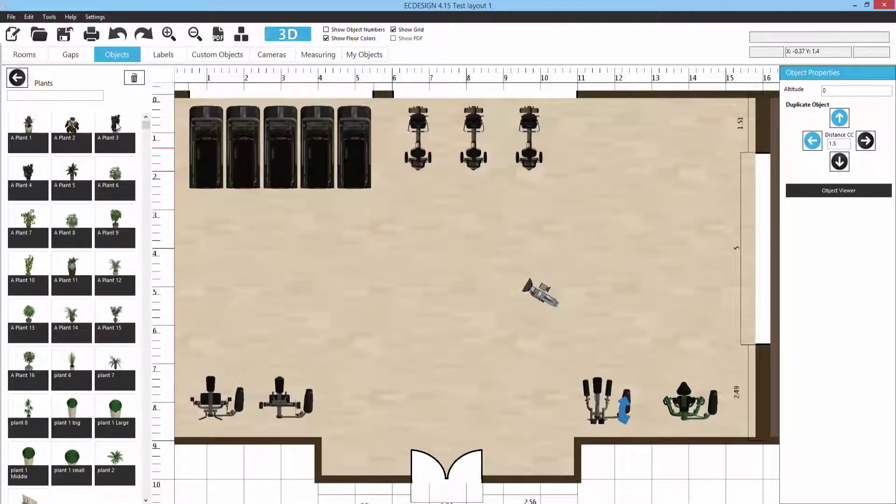
{"action": "left_click_drag", "start_coordinate": [117, 126], "coordinate": [581, 116]}
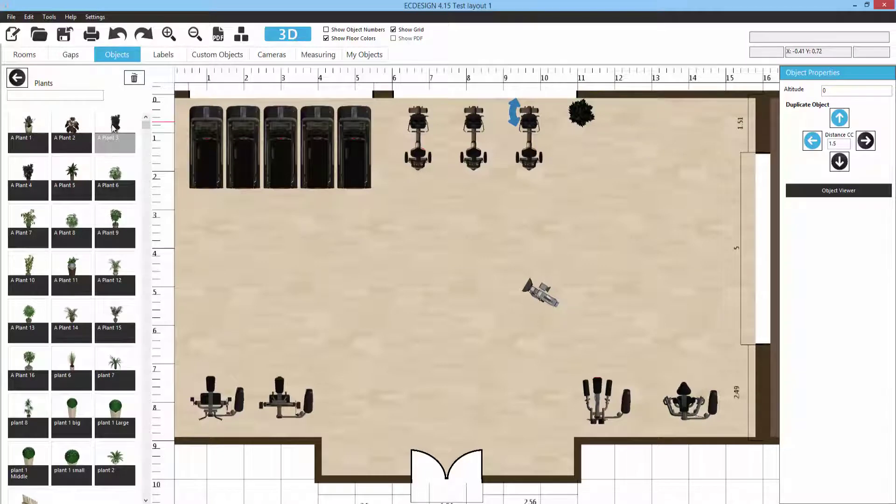
{"action": "left_click_drag", "start_coordinate": [114, 127], "coordinate": [389, 118]}
Step: Open the layout in 3D and move the plant at the far end of the bikes to the window wall beyond the treadmills
{"action": "left_click", "coordinate": [292, 38]}
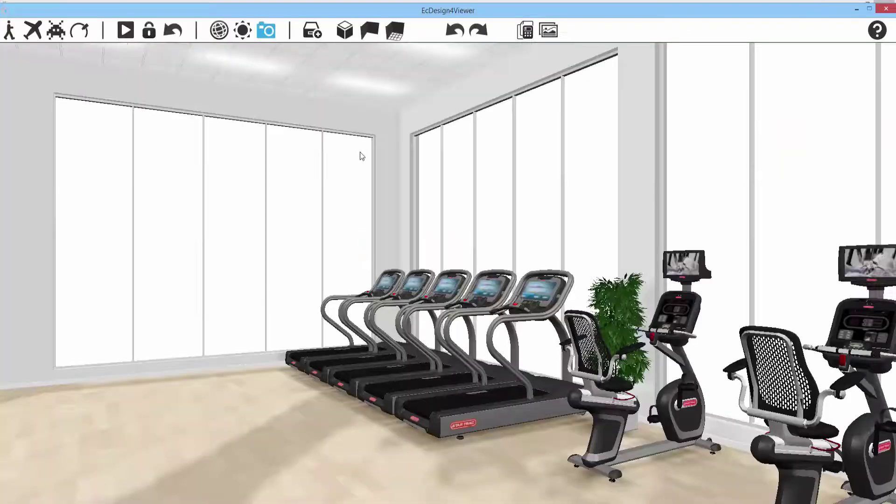
{"action": "left_click_drag", "start_coordinate": [360, 152], "coordinate": [511, 197]}
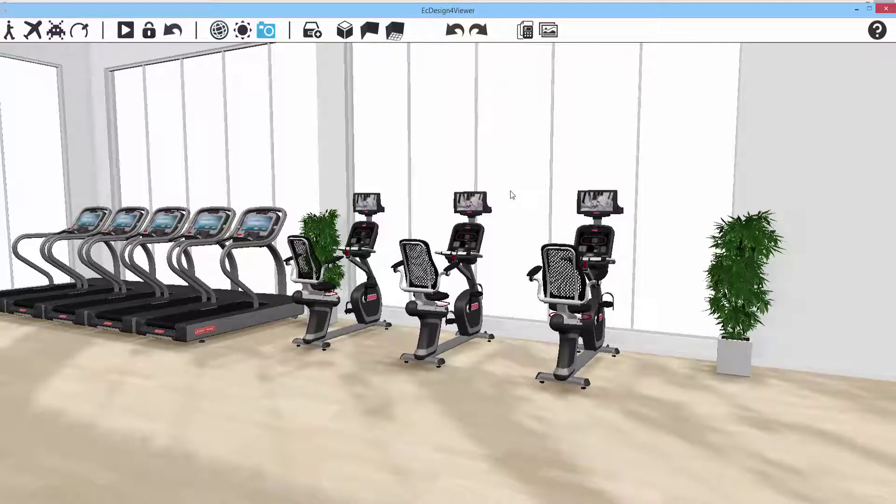
{"action": "left_click", "coordinate": [344, 31]}
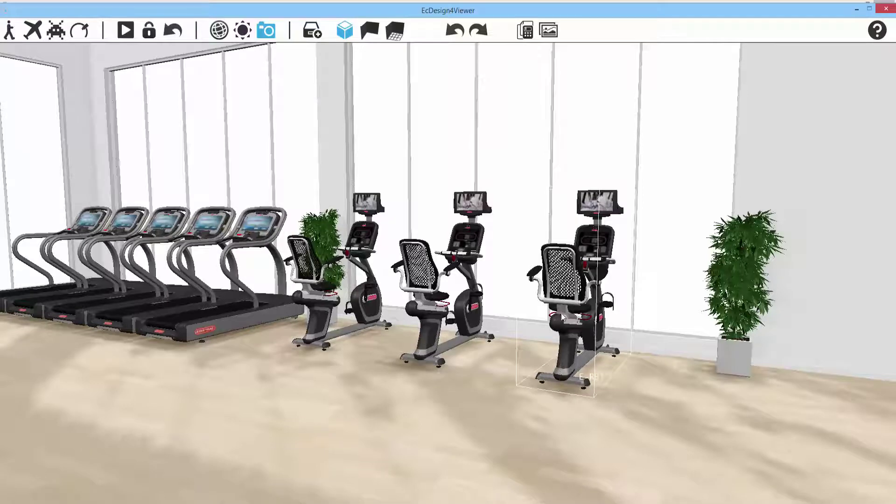
{"action": "left_click", "coordinate": [724, 345]}
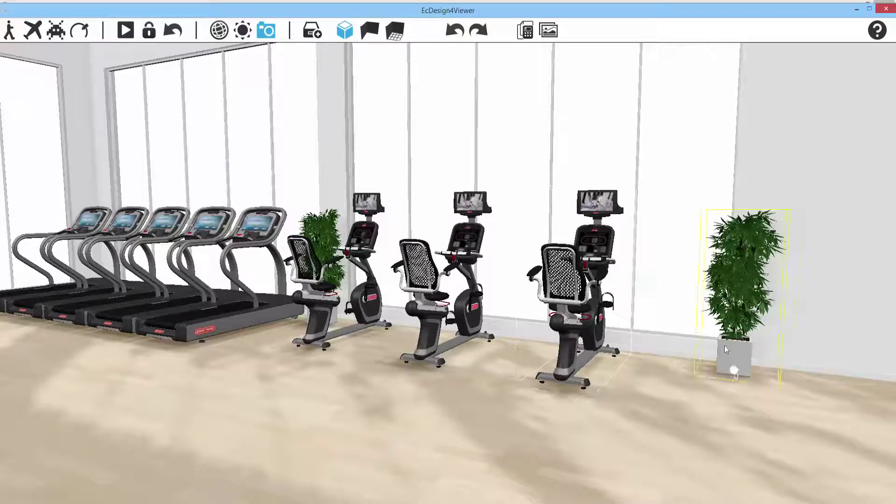
{"action": "mouse_move", "coordinate": [725, 357]}
{"action": "left_mouse_down"}
{"action": "mouse_move", "coordinate": [691, 391]}
{"action": "mouse_move", "coordinate": [657, 405]}
{"action": "mouse_move", "coordinate": [645, 382]}
{"action": "mouse_move", "coordinate": [659, 344]}
{"action": "left_mouse_up"}
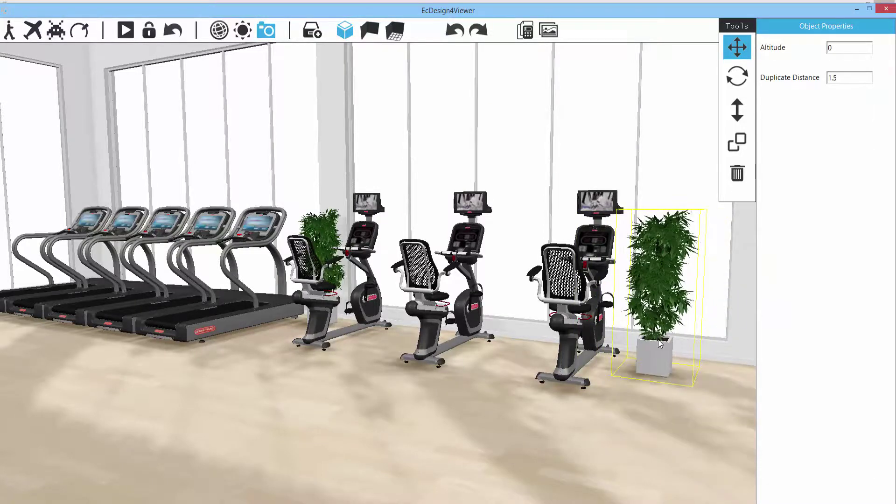
{"action": "right_click_drag", "start_coordinate": [660, 344], "coordinate": [707, 348]}
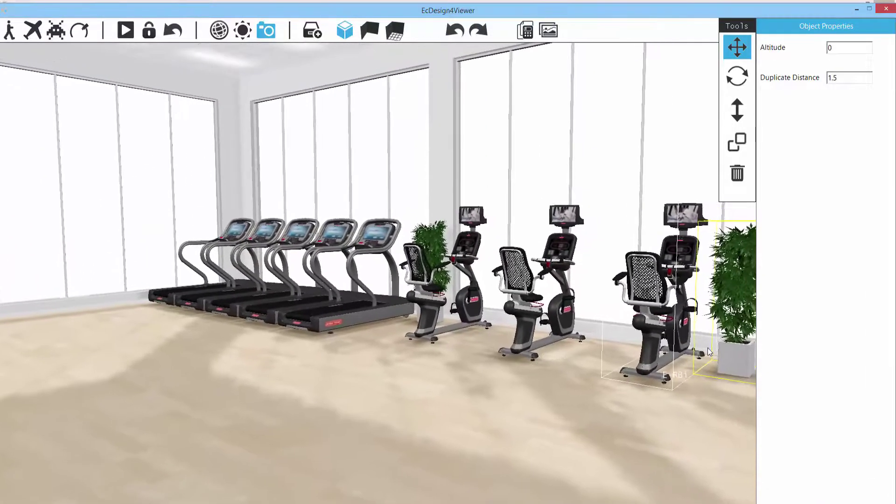
{"action": "mouse_move", "coordinate": [725, 355]}
{"action": "left_mouse_down"}
{"action": "mouse_move", "coordinate": [372, 289]}
{"action": "mouse_move", "coordinate": [340, 238]}
{"action": "mouse_move", "coordinate": [277, 181]}
{"action": "left_mouse_up"}
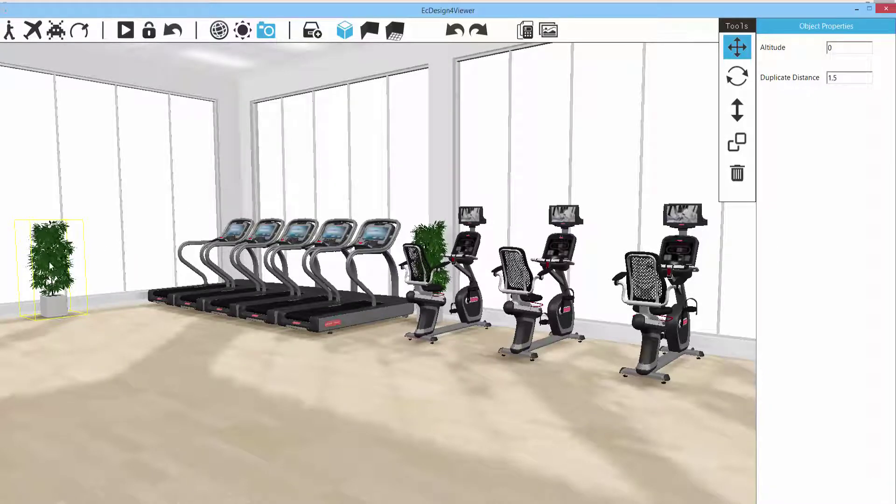
Step: Try rotating the plant at the window wall and changing its altitude
{"action": "right_click_drag", "start_coordinate": [50, 265], "coordinate": [89, 299]}
{"action": "scroll", "coordinate": [88, 300], "scroll_direction": "up", "scroll_amount": 3}
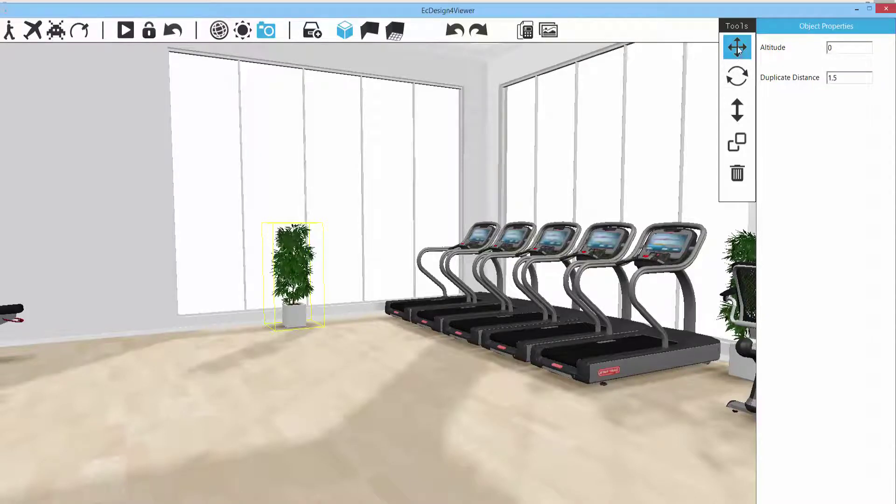
{"action": "left_click", "coordinate": [737, 76]}
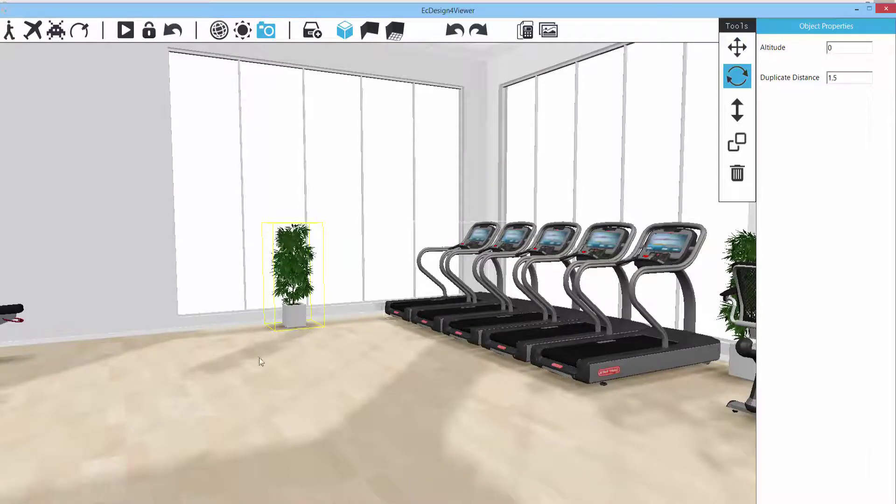
{"action": "left_click_drag", "start_coordinate": [264, 329], "coordinate": [245, 357]}
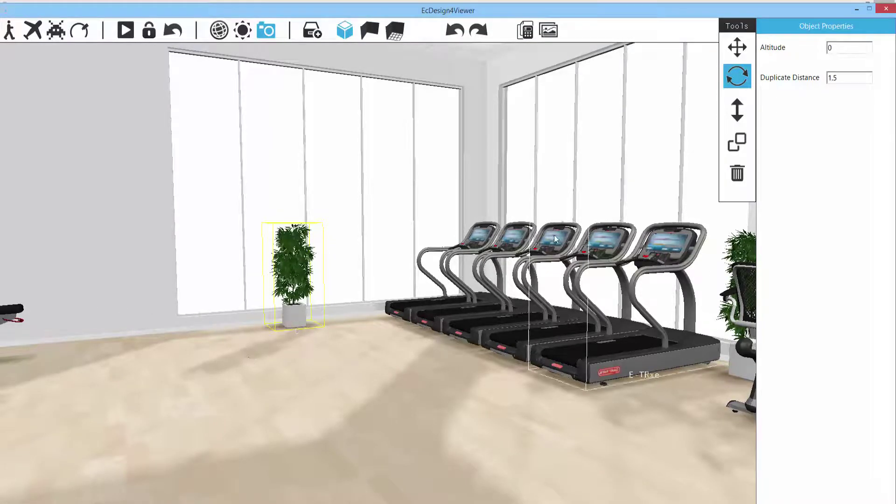
{"action": "left_click", "coordinate": [737, 112]}
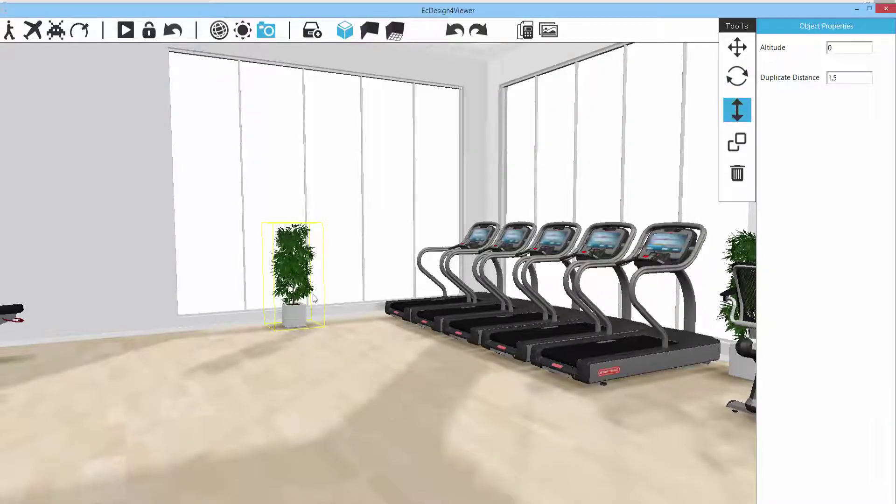
{"action": "left_click_drag", "start_coordinate": [296, 330], "coordinate": [290, 308]}
{"action": "left_click_drag", "start_coordinate": [842, 49], "coordinate": [814, 56]}
Step: Preview duplicating the window-wall plant in each of the four directions
{"action": "left_click", "coordinate": [740, 141]}
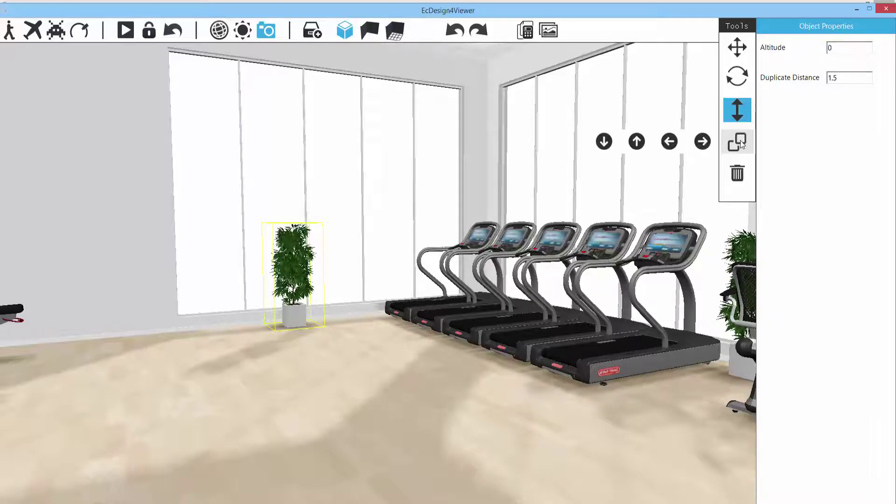
{"action": "left_click", "coordinate": [712, 144]}
{"action": "left_click", "coordinate": [673, 145]}
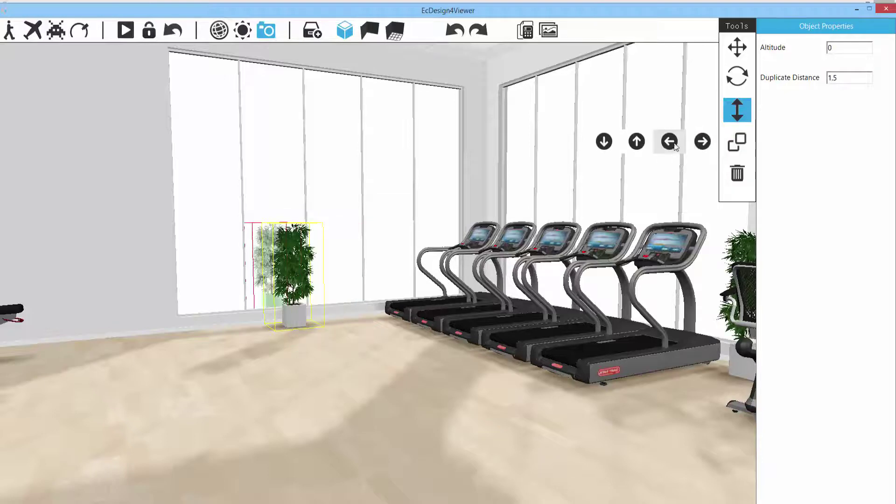
{"action": "left_click", "coordinate": [638, 146]}
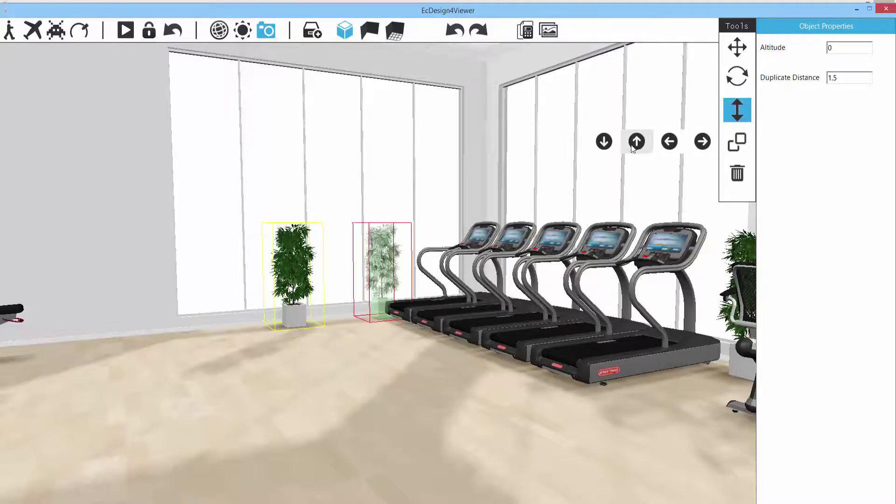
{"action": "left_click", "coordinate": [606, 143]}
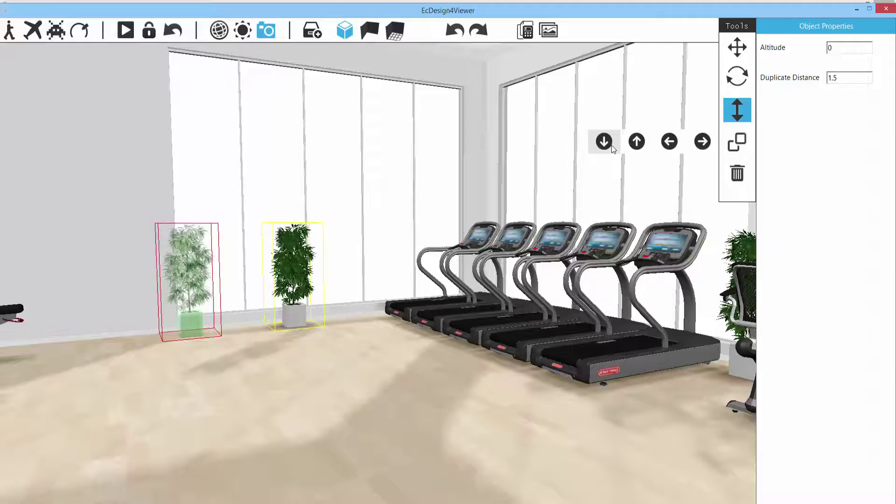
{"action": "left_click", "coordinate": [633, 147]}
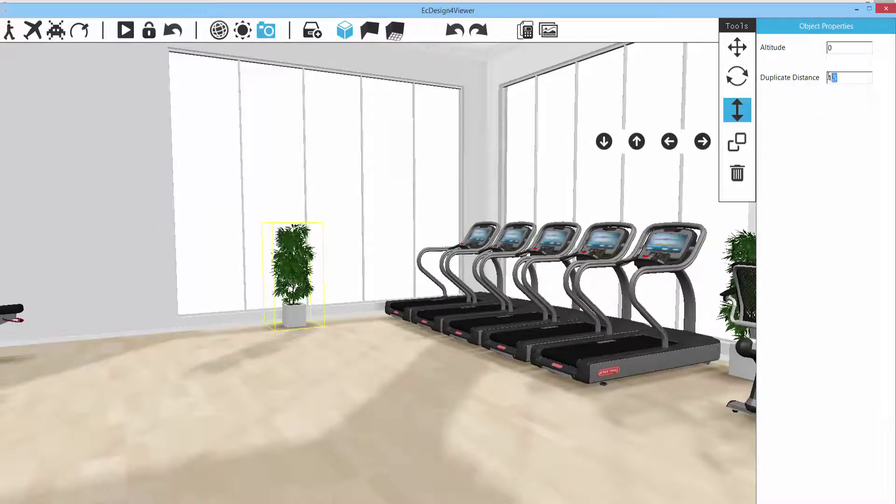
Step: Set the duplicate distance to 1 and make five copies of the plant in a row from the window wall into the room
{"action": "left_click_drag", "start_coordinate": [829, 77], "coordinate": [826, 78]}
{"action": "type", "text": "1"}
{"action": "left_click", "coordinate": [704, 144]}
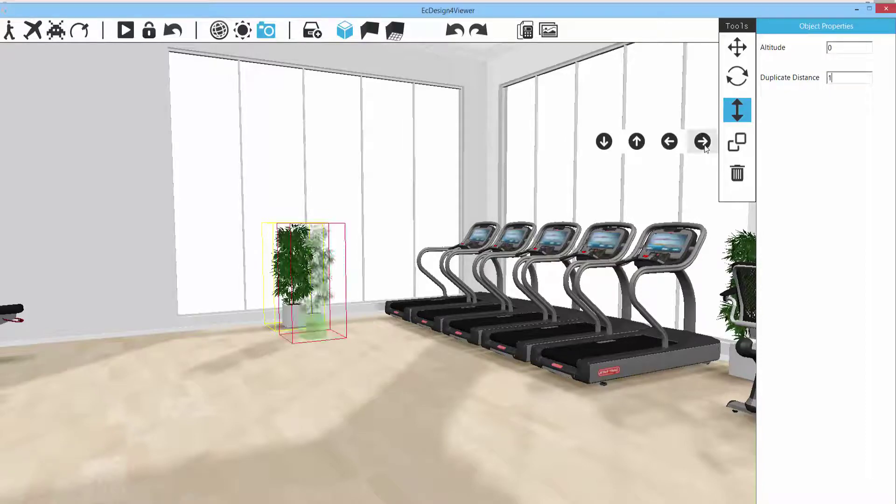
{"action": "left_click", "coordinate": [703, 142]}
{"action": "left_click", "coordinate": [704, 143]}
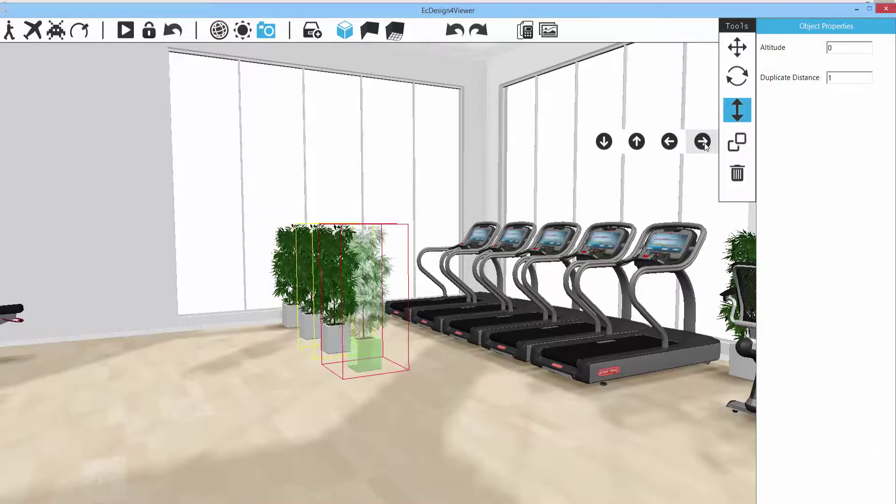
{"action": "left_click", "coordinate": [703, 143]}
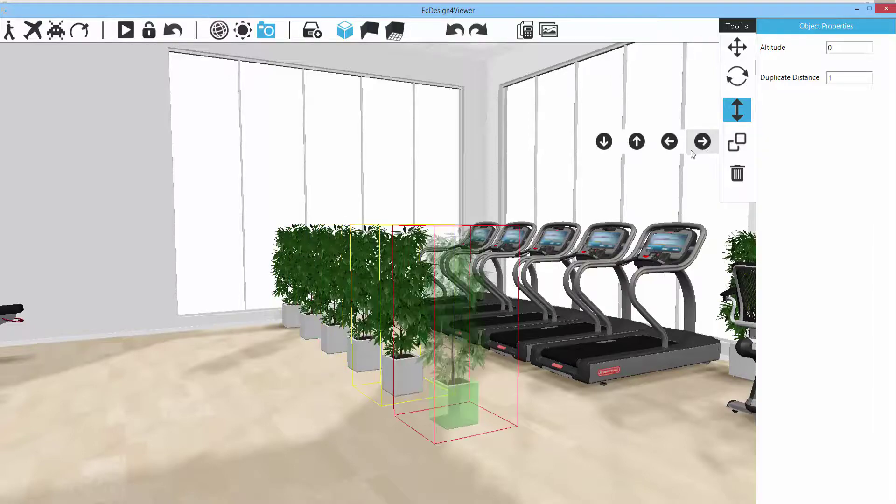
{"action": "left_click", "coordinate": [703, 144]}
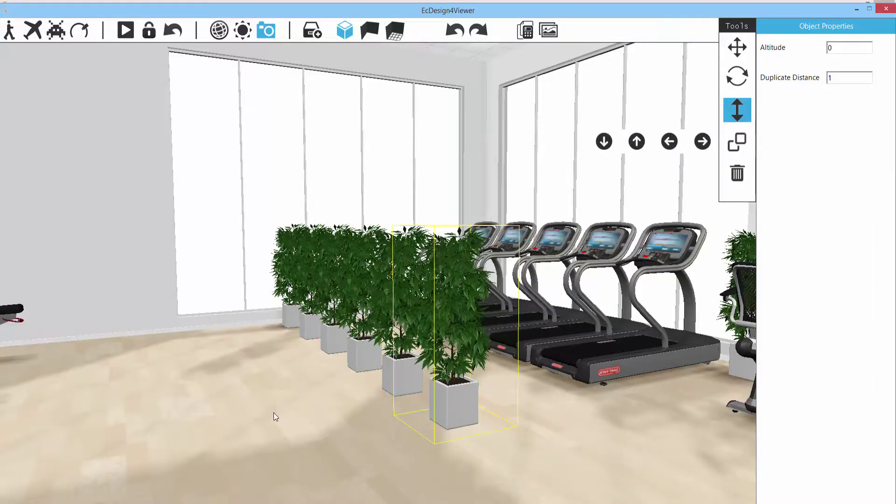
Step: Select the two bikes farthest from the treadmills and move them together a little farther along the wall
{"action": "left_click_drag", "start_coordinate": [274, 412], "coordinate": [519, 411]}
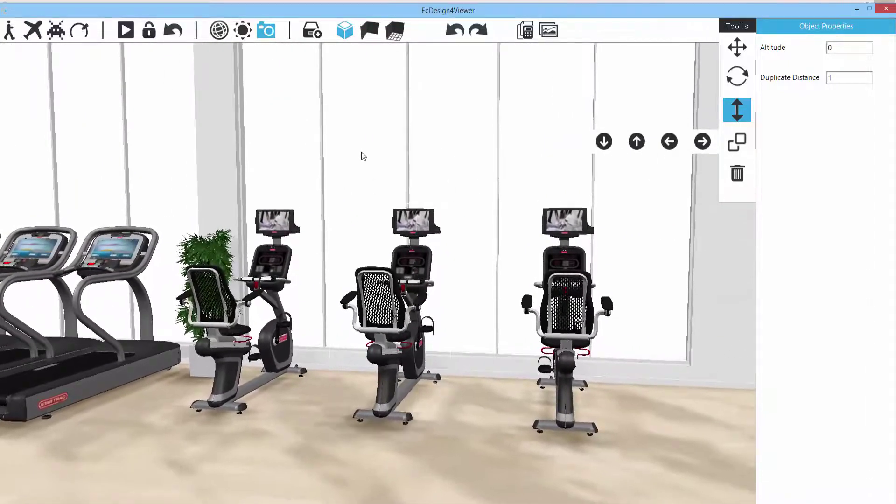
{"action": "key", "text": "m"}
{"action": "left_click_drag", "start_coordinate": [360, 268], "coordinate": [677, 494]}
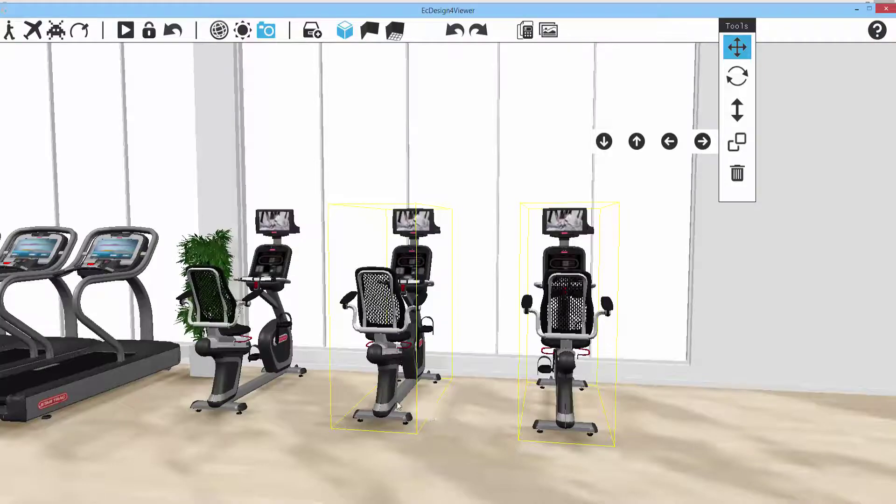
{"action": "left_click_drag", "start_coordinate": [392, 394], "coordinate": [413, 397]}
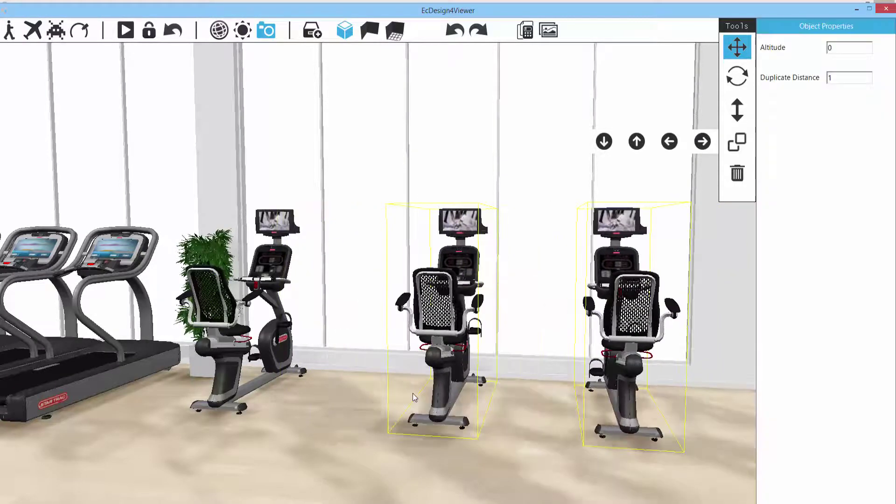
Step: Undo the move of the two bikes, redo it, undo it again and clear the selection
{"action": "left_click", "coordinate": [456, 32]}
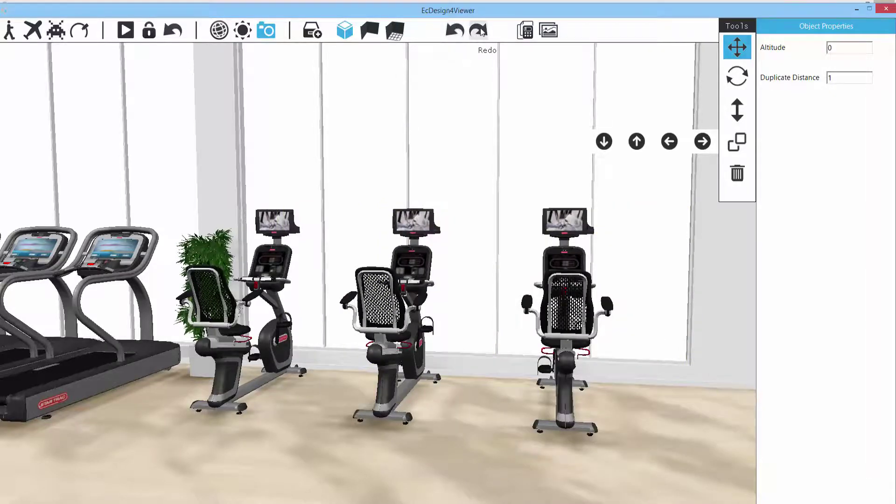
{"action": "left_click", "coordinate": [459, 32]}
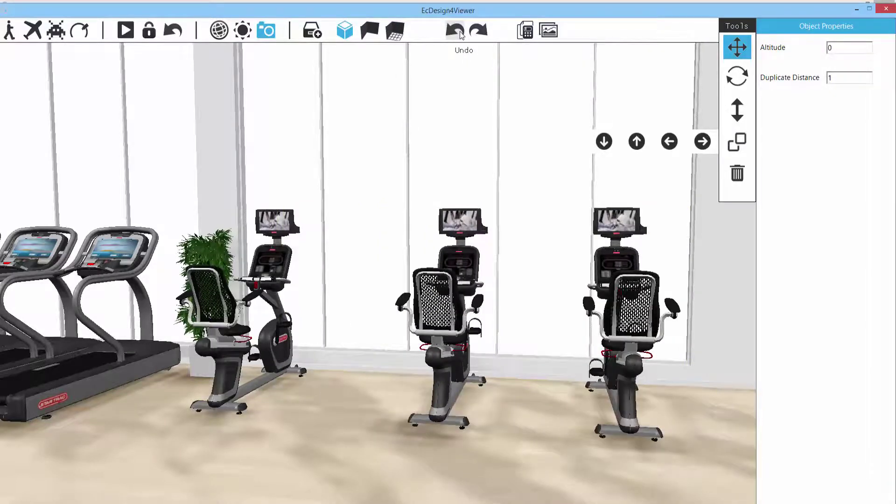
{"action": "left_click", "coordinate": [458, 32]}
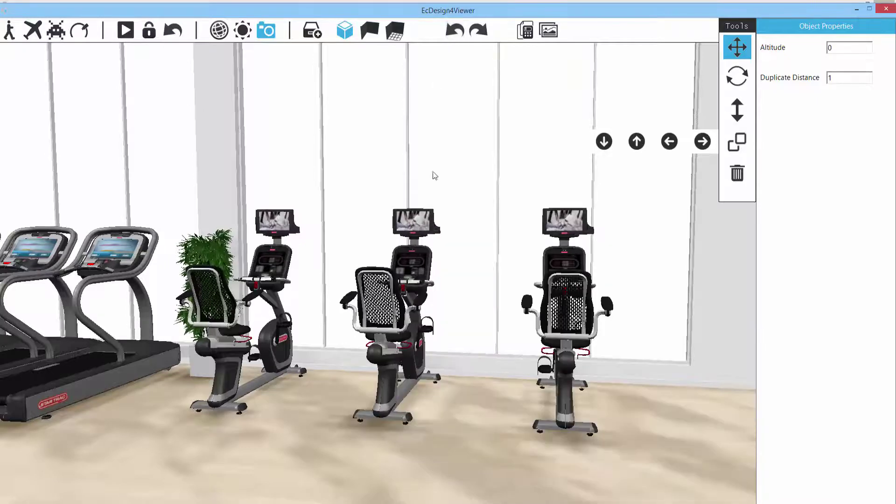
{"action": "left_click", "coordinate": [670, 283]}
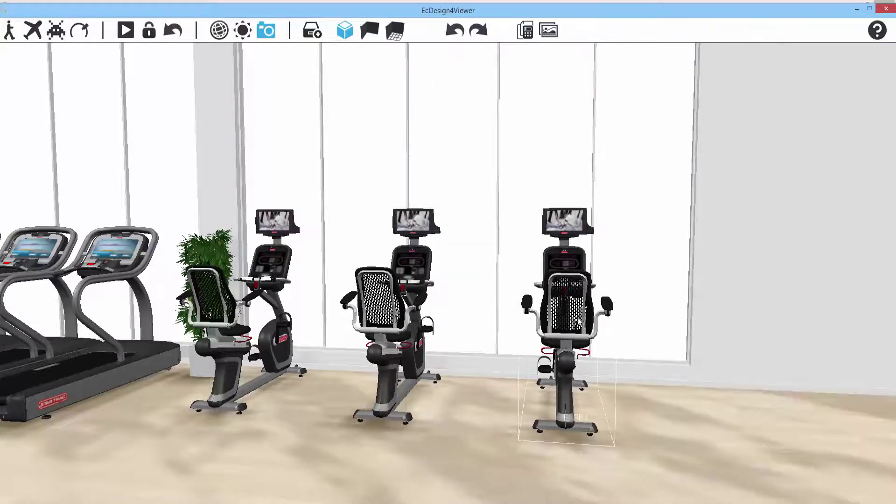
Step: Delete the bike farthest from the treadmills and undo the deletion
{"action": "left_click", "coordinate": [564, 302]}
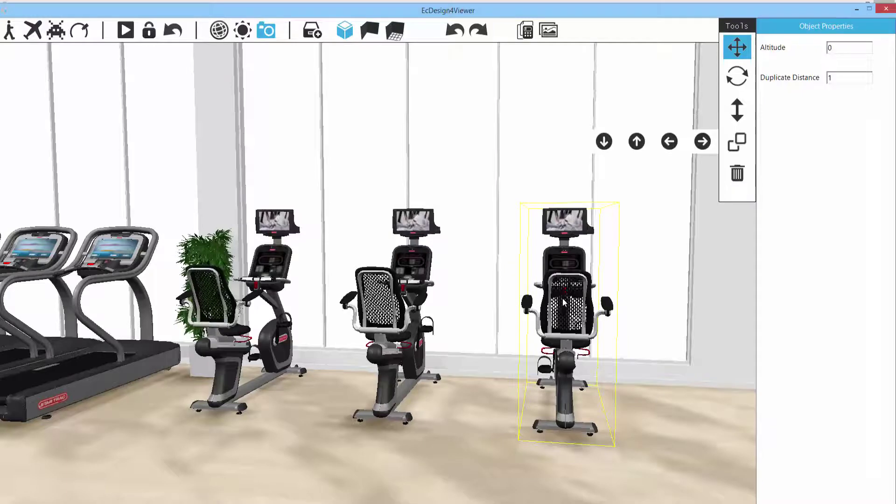
{"action": "left_click", "coordinate": [736, 174]}
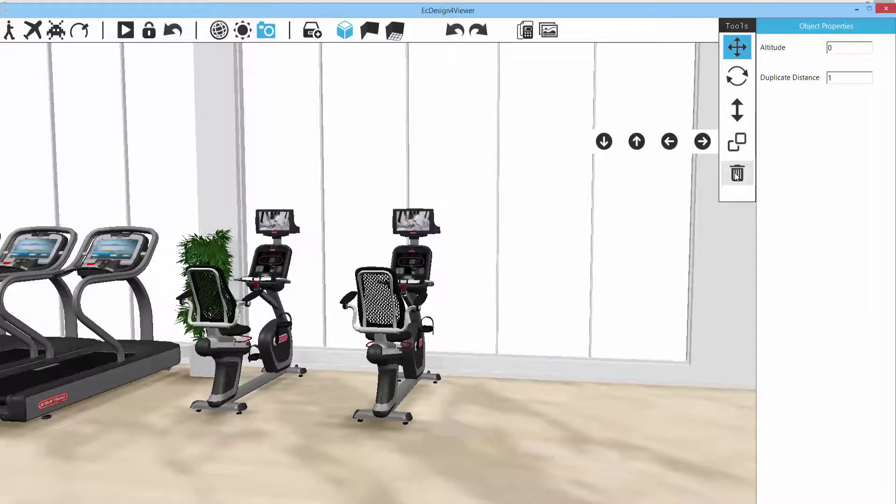
{"action": "left_click", "coordinate": [457, 31]}
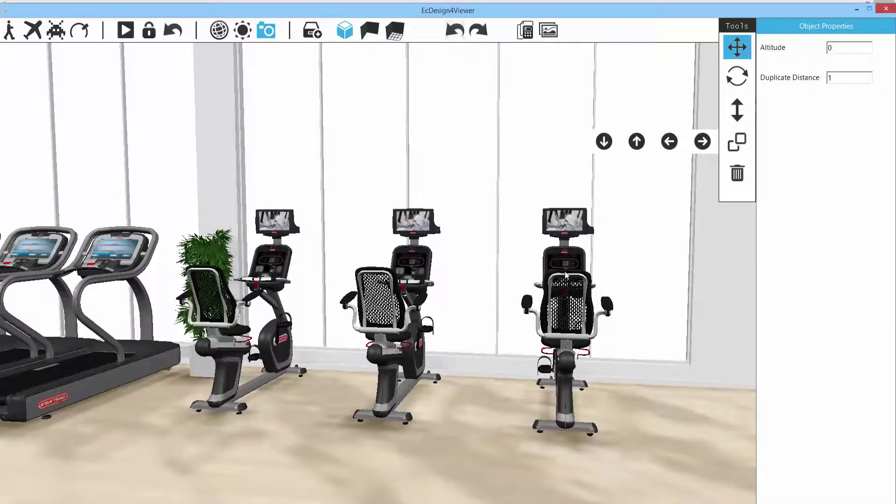
Step: In the orbit view, move the three bikes together slightly farther from the treadmills and return to the walk view
{"action": "left_click", "coordinate": [77, 32]}
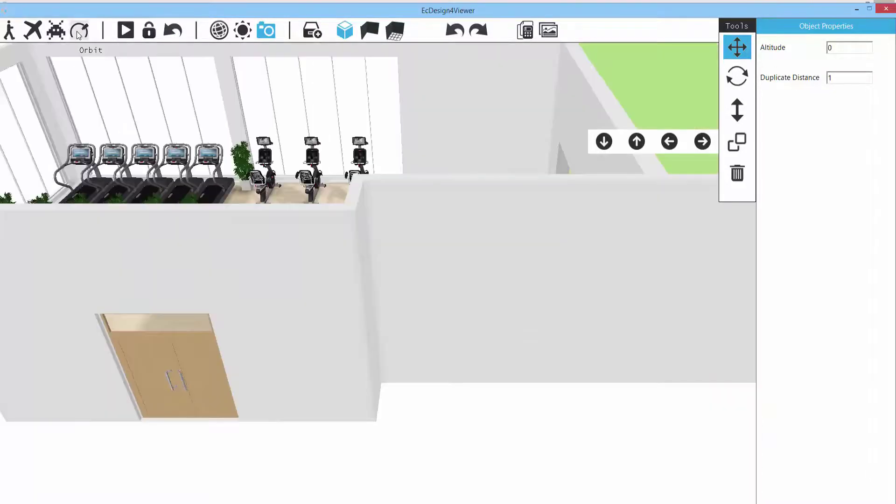
{"action": "scroll", "coordinate": [287, 228], "scroll_direction": "up", "scroll_amount": 3}
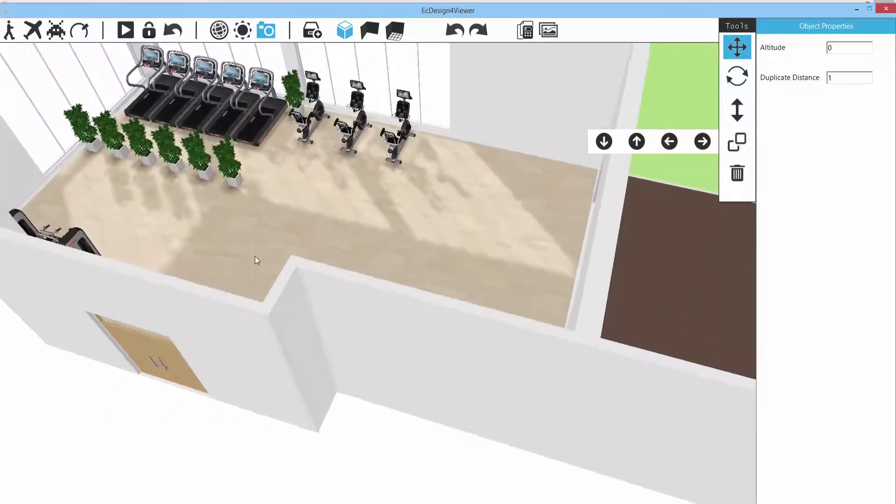
{"action": "left_click_drag", "start_coordinate": [409, 174], "coordinate": [313, 139]}
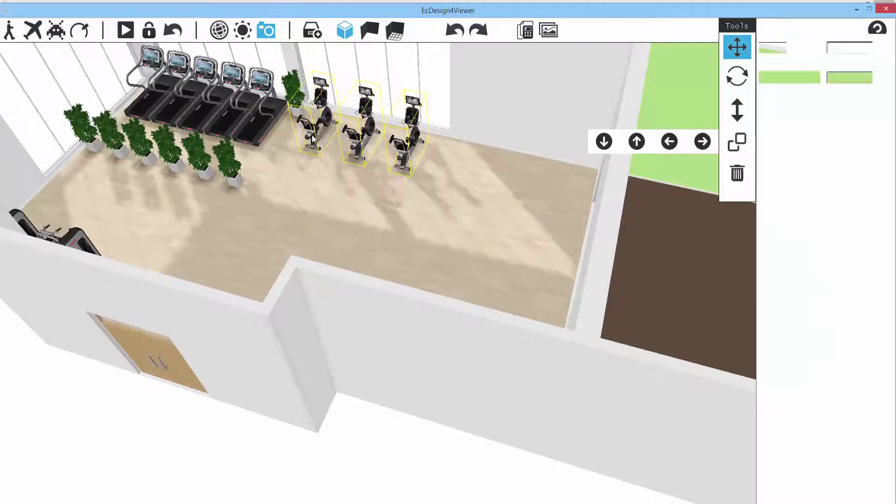
{"action": "left_click", "coordinate": [14, 37]}
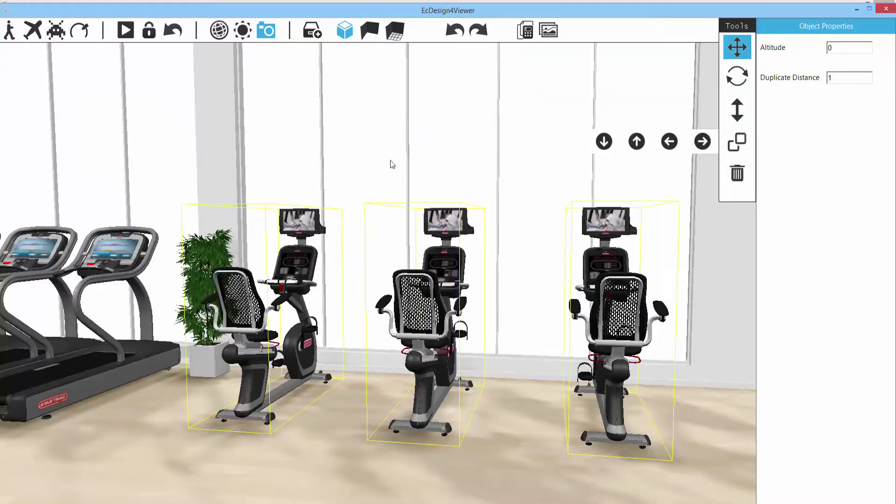
Step: Place a Lat Pull Down from the STAR TRAC Inspiration Strength library by the wall between the double door and the other strength machines
{"action": "left_click_drag", "start_coordinate": [392, 164], "coordinate": [68, 203]}
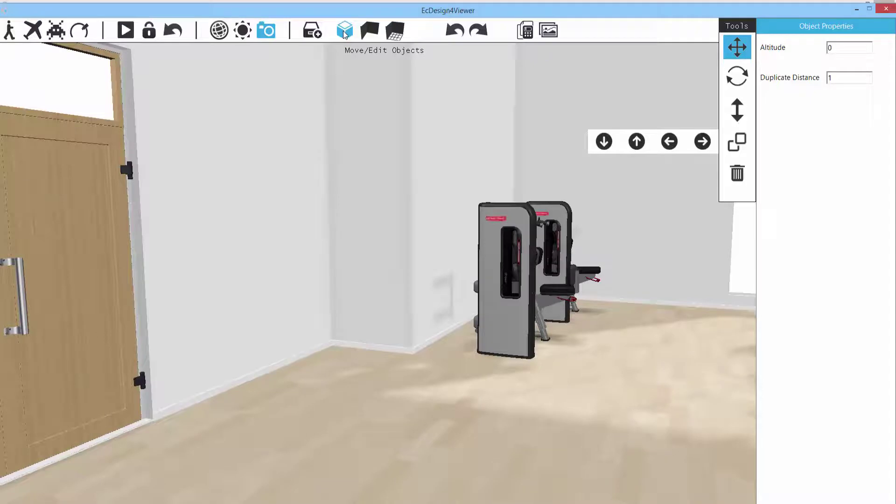
{"action": "left_click", "coordinate": [315, 32]}
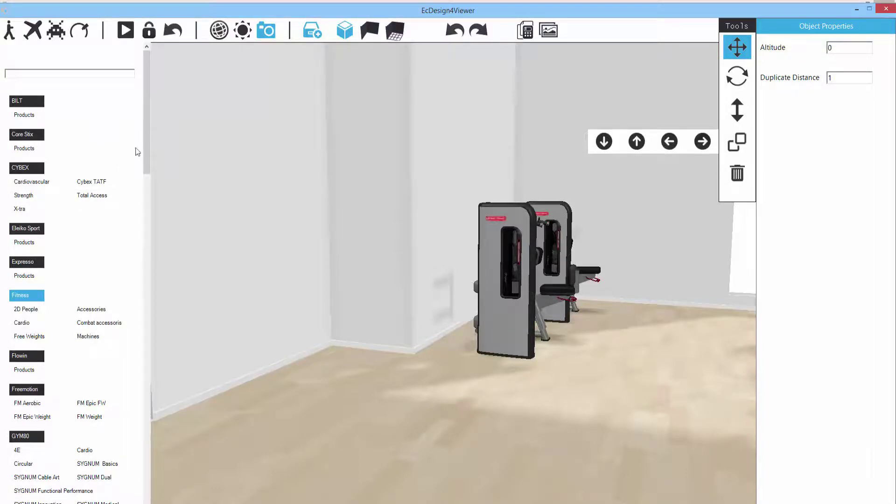
{"action": "left_click_drag", "start_coordinate": [147, 134], "coordinate": [130, 450]}
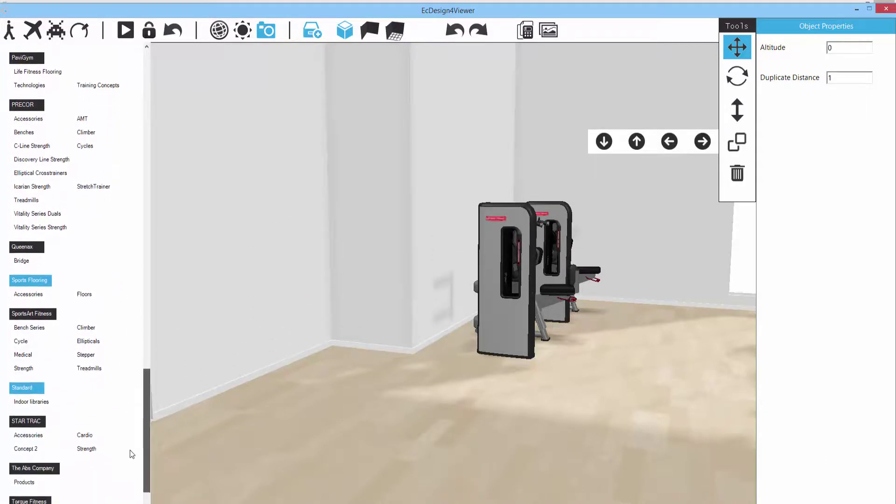
{"action": "left_click", "coordinate": [96, 440]}
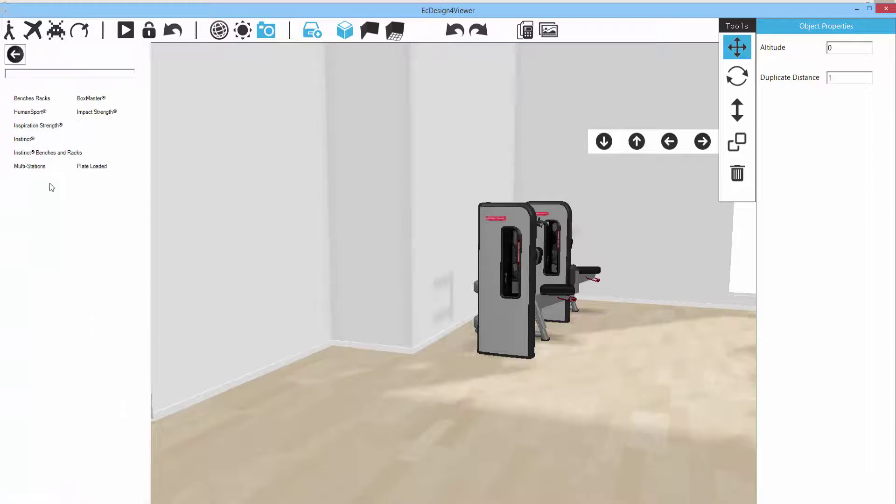
{"action": "left_click", "coordinate": [30, 126]}
{"action": "left_click", "coordinate": [29, 114]}
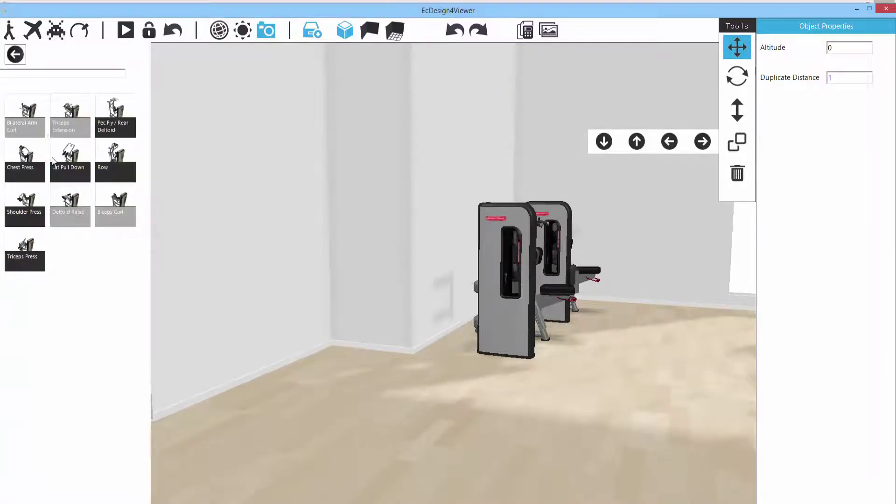
{"action": "left_click_drag", "start_coordinate": [68, 158], "coordinate": [346, 381]}
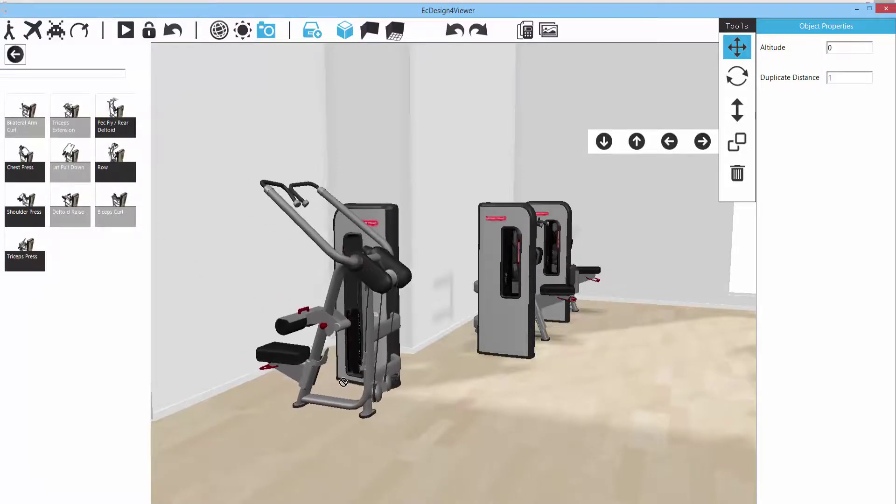
{"action": "left_click", "coordinate": [370, 332]}
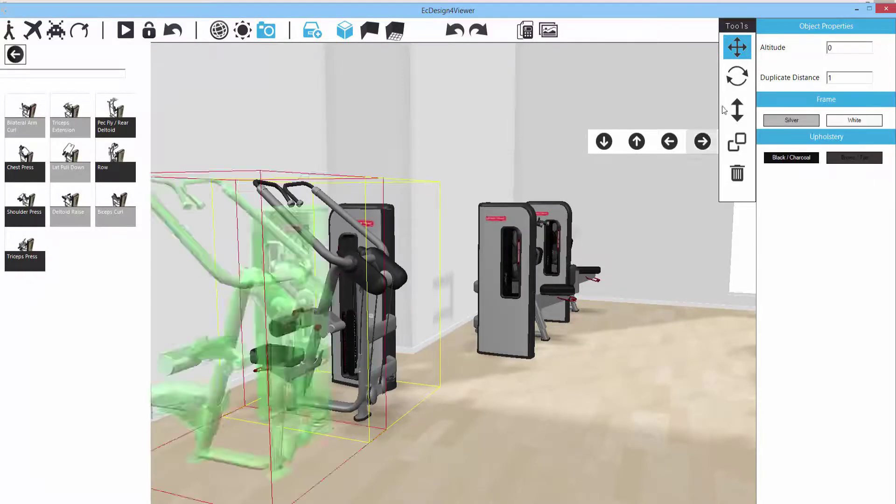
Step: Rotate the lat pull down to face away from the double door and move it back close to the wall
{"action": "left_click", "coordinate": [738, 80]}
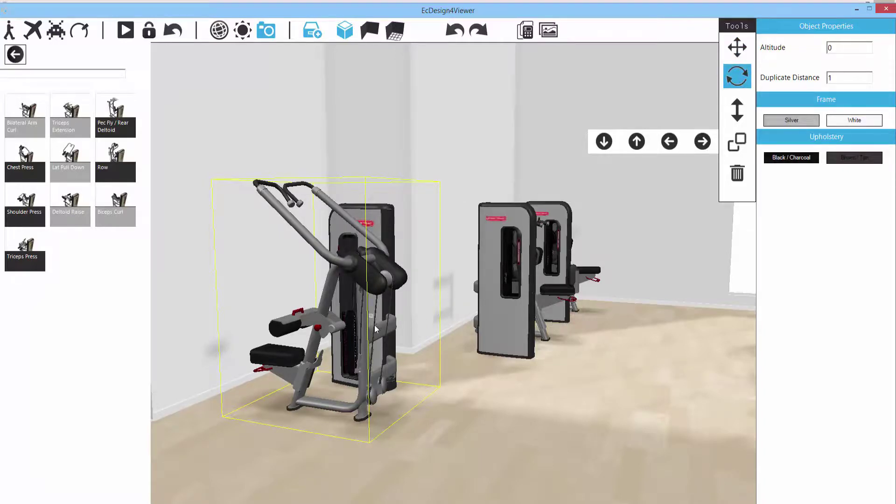
{"action": "left_click_drag", "start_coordinate": [369, 333], "coordinate": [207, 314]}
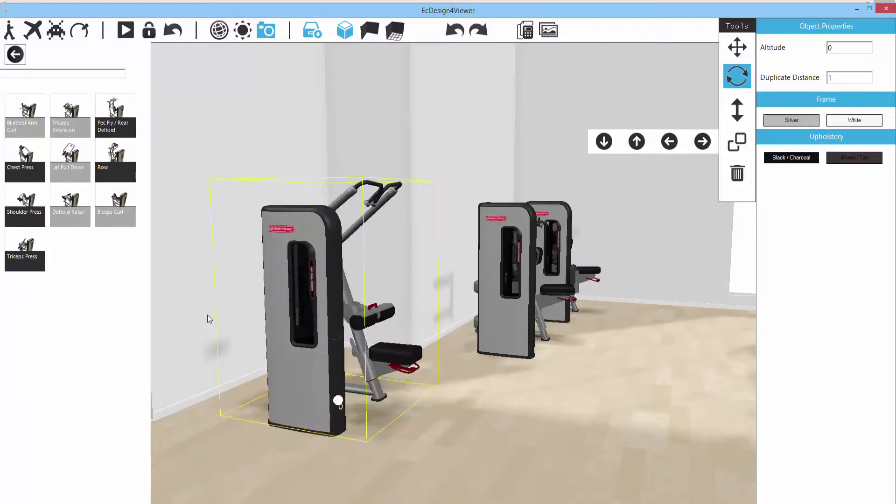
{"action": "left_click", "coordinate": [491, 450]}
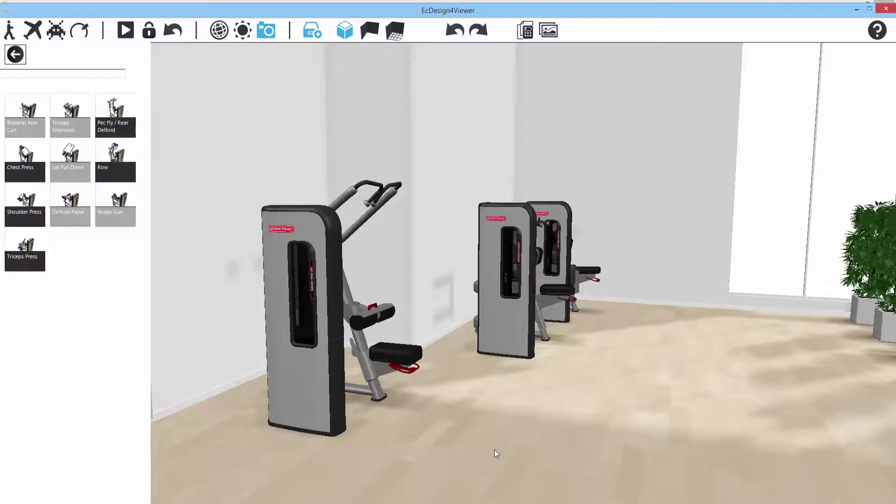
{"action": "left_click", "coordinate": [383, 356]}
{"action": "mouse_move", "coordinate": [382, 356]}
{"action": "left_mouse_down"}
{"action": "mouse_move", "coordinate": [355, 334]}
{"action": "mouse_move", "coordinate": [373, 345]}
{"action": "left_mouse_up"}
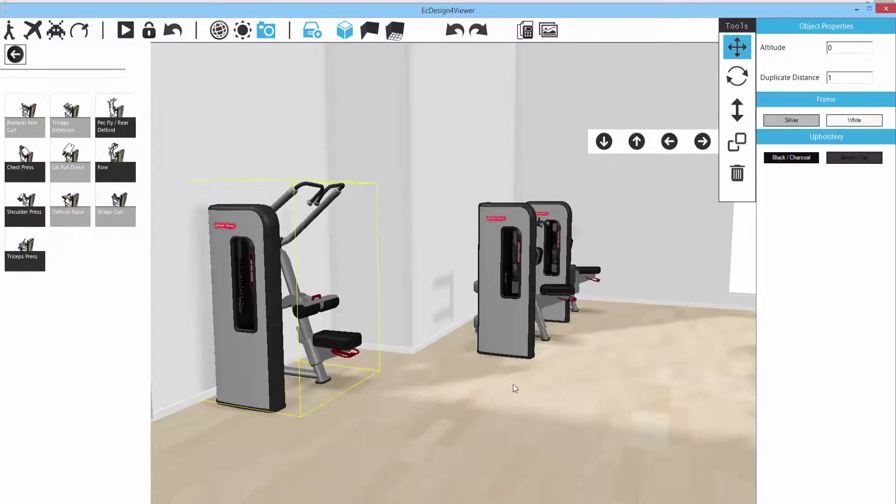
{"action": "left_click", "coordinate": [731, 145]}
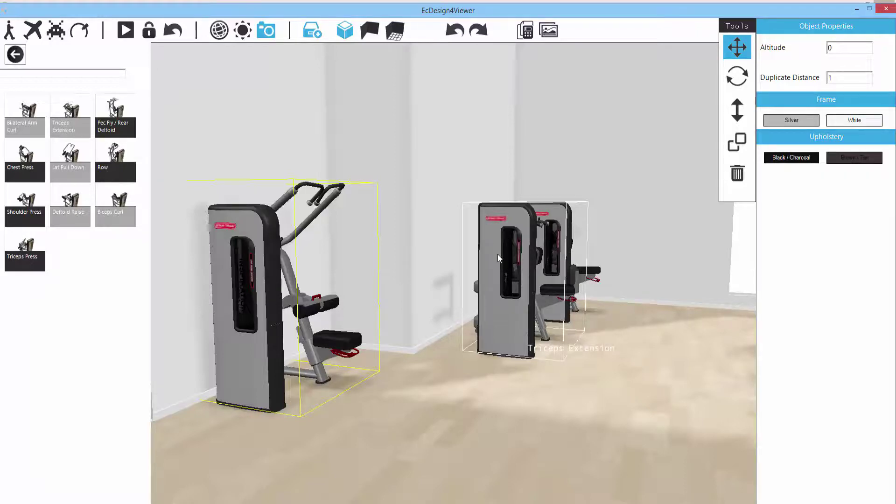
{"action": "left_click_drag", "start_coordinate": [312, 299], "coordinate": [320, 300]}
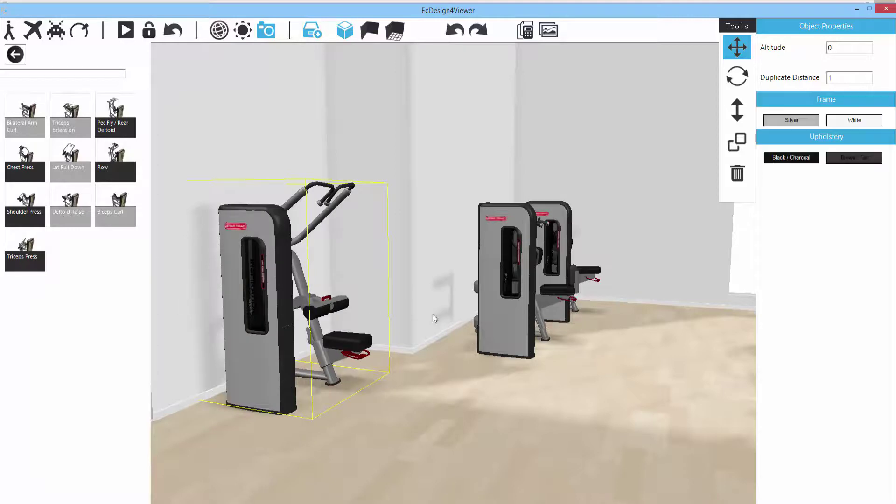
Step: Set the frame to White and the upholstery to Brown / Tan for all machines of the same line
{"action": "left_click", "coordinate": [860, 121]}
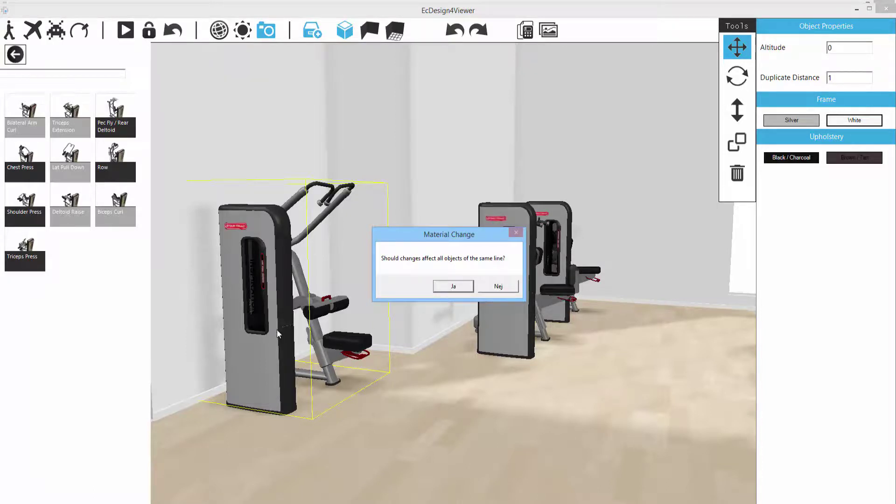
{"action": "left_click", "coordinate": [453, 286]}
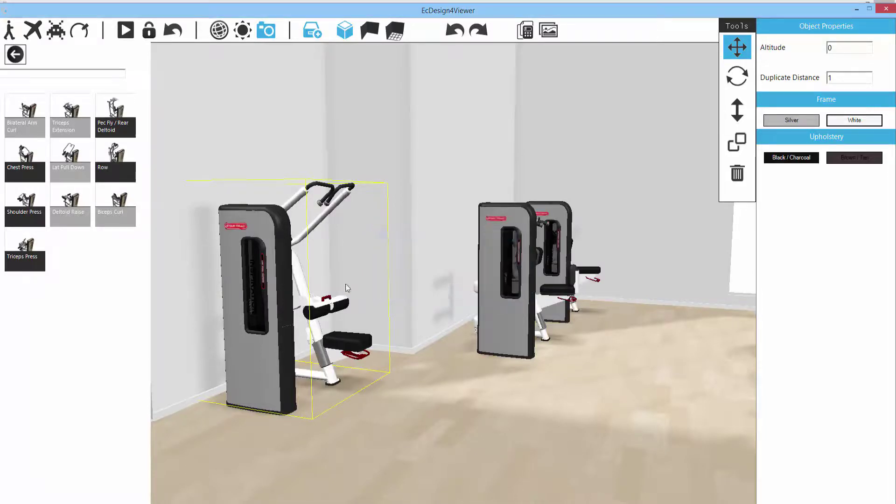
{"action": "left_click", "coordinate": [807, 159]}
{"action": "left_click", "coordinate": [456, 287]}
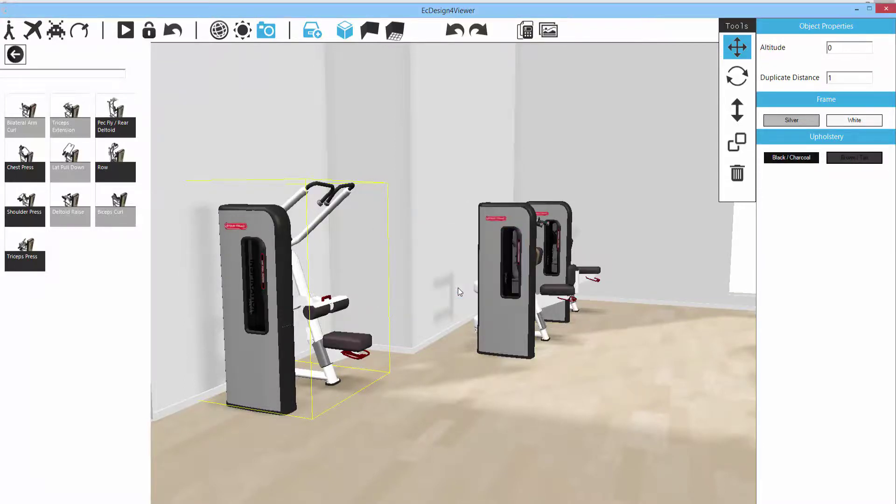
{"action": "scroll", "coordinate": [437, 371], "scroll_direction": "up", "scroll_amount": 5}
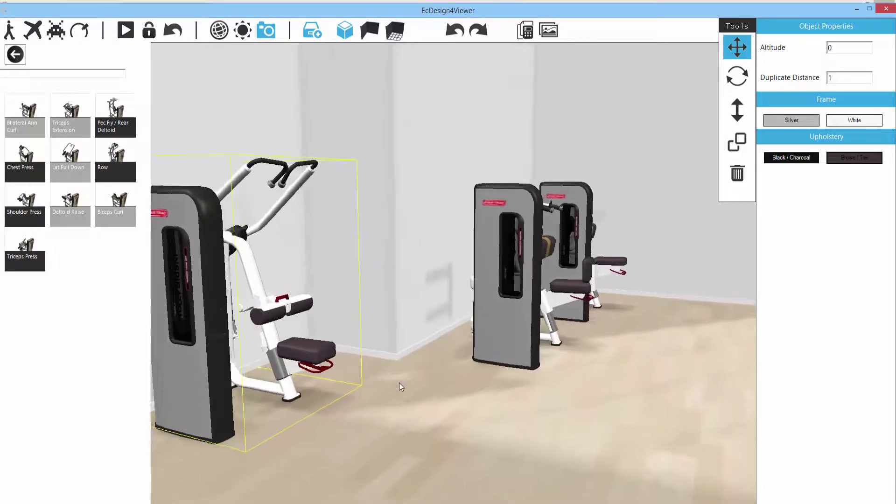
{"action": "scroll", "coordinate": [324, 374], "scroll_direction": "up", "scroll_amount": 3}
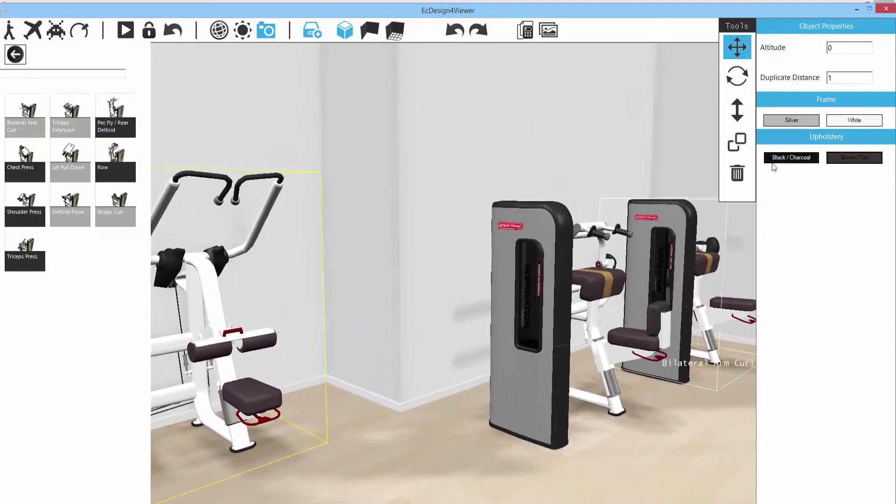
Step: Set the frame to Silver for all machines of the same line and look over the strength machines along the wall
{"action": "left_click", "coordinate": [792, 121]}
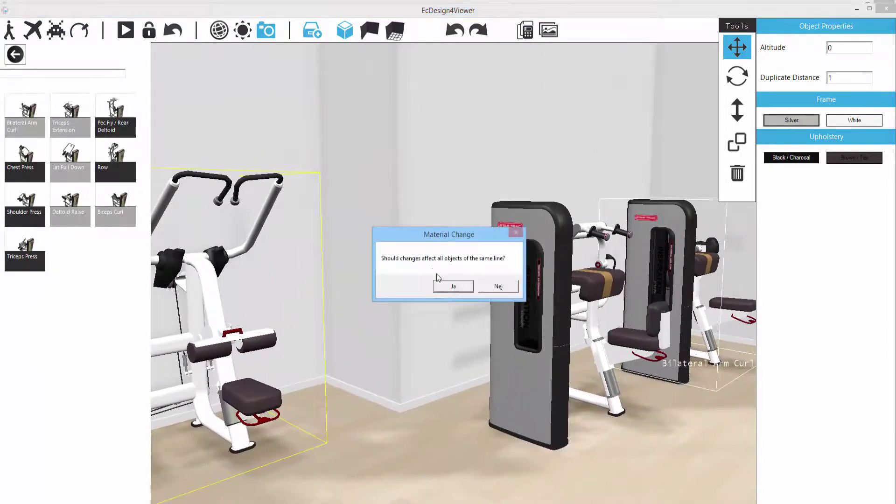
{"action": "left_click", "coordinate": [445, 287]}
{"action": "scroll", "coordinate": [424, 287], "scroll_direction": "down", "scroll_amount": 5}
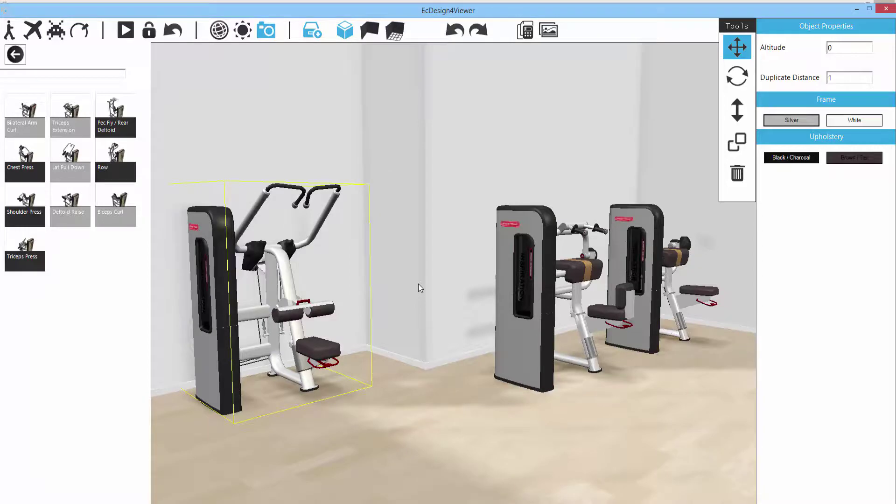
{"action": "left_click_drag", "start_coordinate": [398, 178], "coordinate": [9, 182]}
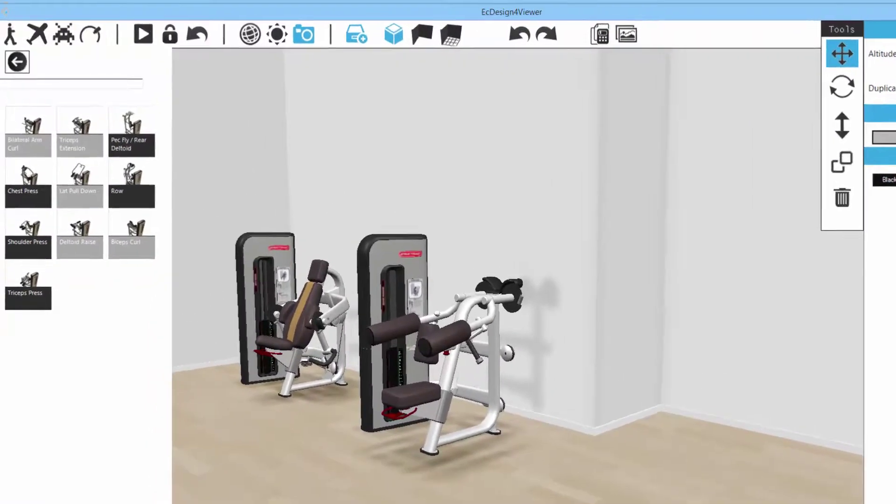
Step: Leave the 3D viewer for the floor plan and search all object assortments for "rece"
{"action": "left_click", "coordinate": [885, 7]}
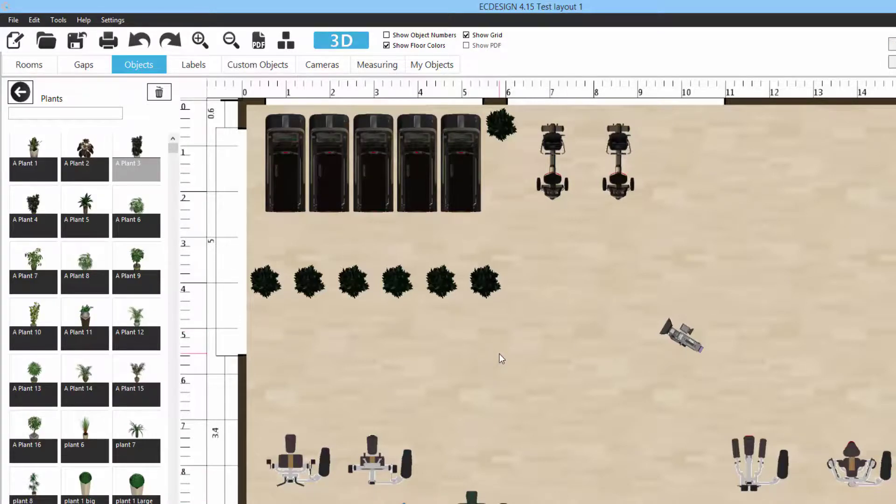
{"action": "left_click_drag", "start_coordinate": [525, 354], "coordinate": [510, 346]}
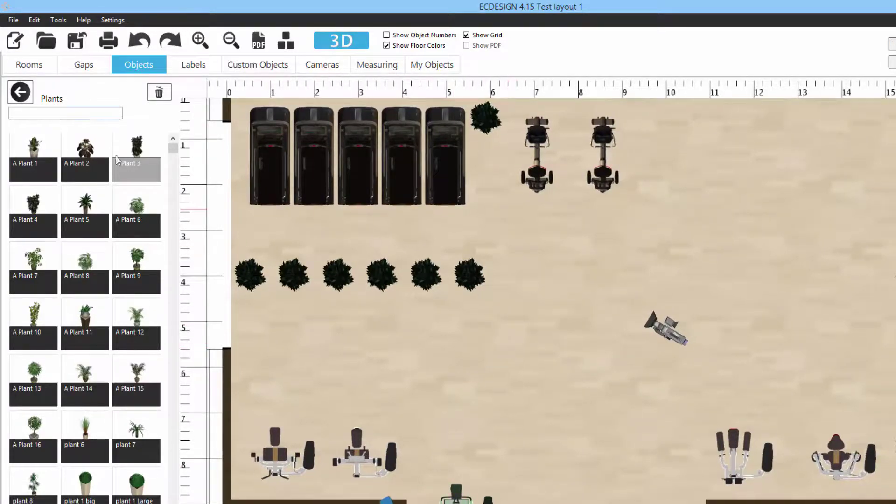
{"action": "left_click", "coordinate": [21, 93]}
{"action": "left_click", "coordinate": [21, 93]}
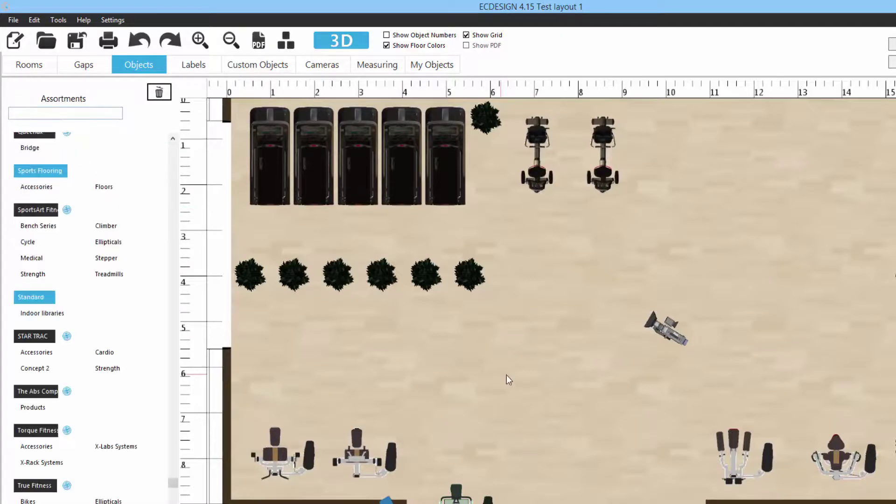
{"action": "left_click_drag", "start_coordinate": [496, 369], "coordinate": [470, 354]}
{"action": "scroll", "coordinate": [469, 353], "scroll_direction": "down", "scroll_amount": 2}
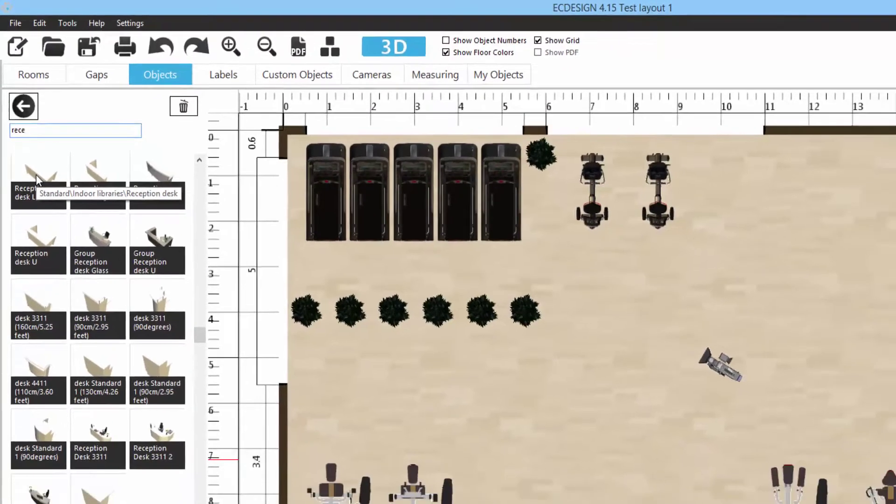
Step: Place a Reception desk L left in the corner beyond the bikes and set its material to Black for all objects of the same line
{"action": "left_click", "coordinate": [42, 207]}
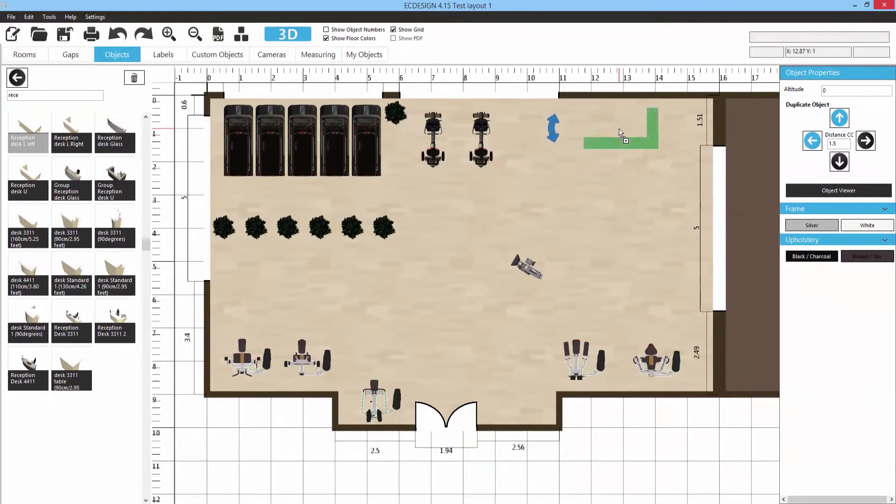
{"action": "left_click", "coordinate": [619, 128]}
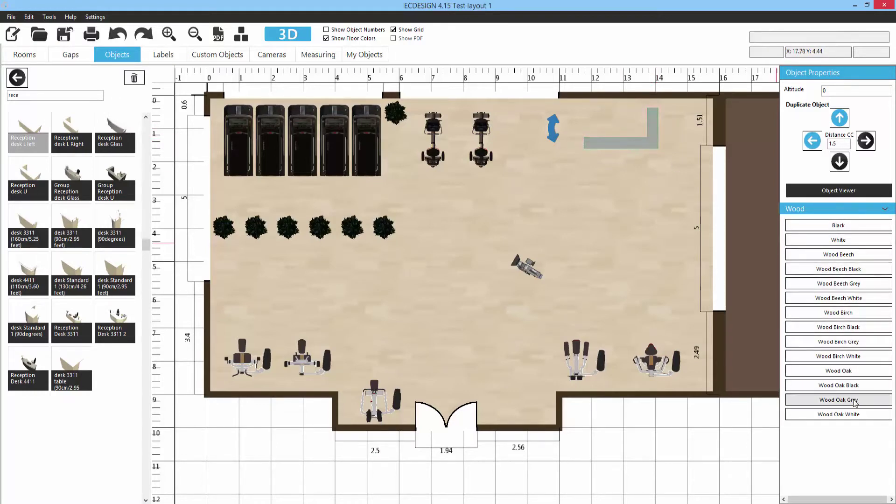
{"action": "left_click", "coordinate": [831, 228]}
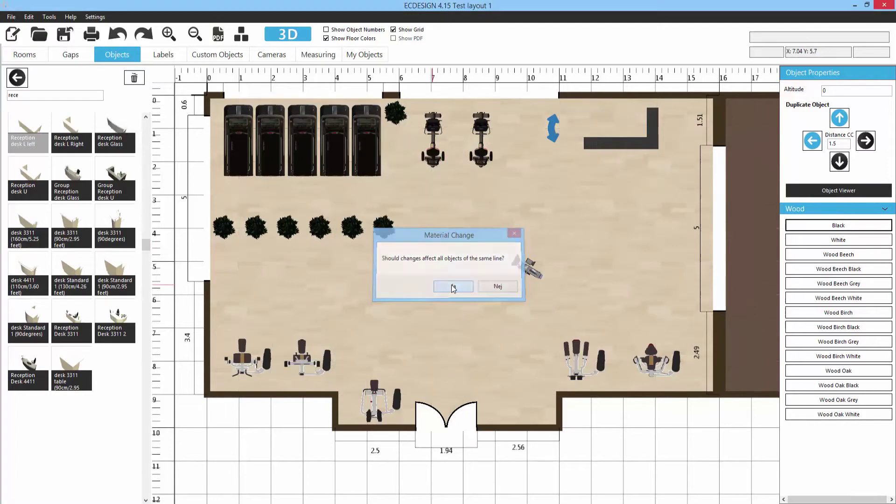
{"action": "left_click", "coordinate": [453, 287]}
{"action": "left_click", "coordinate": [453, 287]}
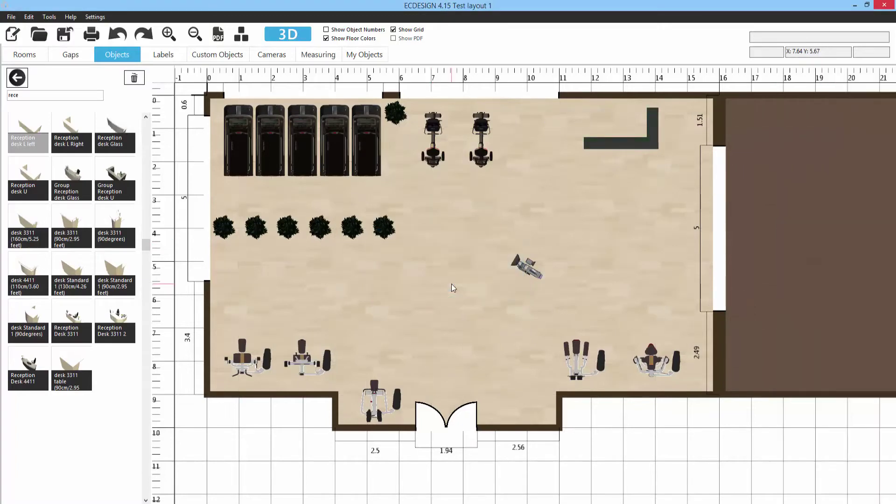